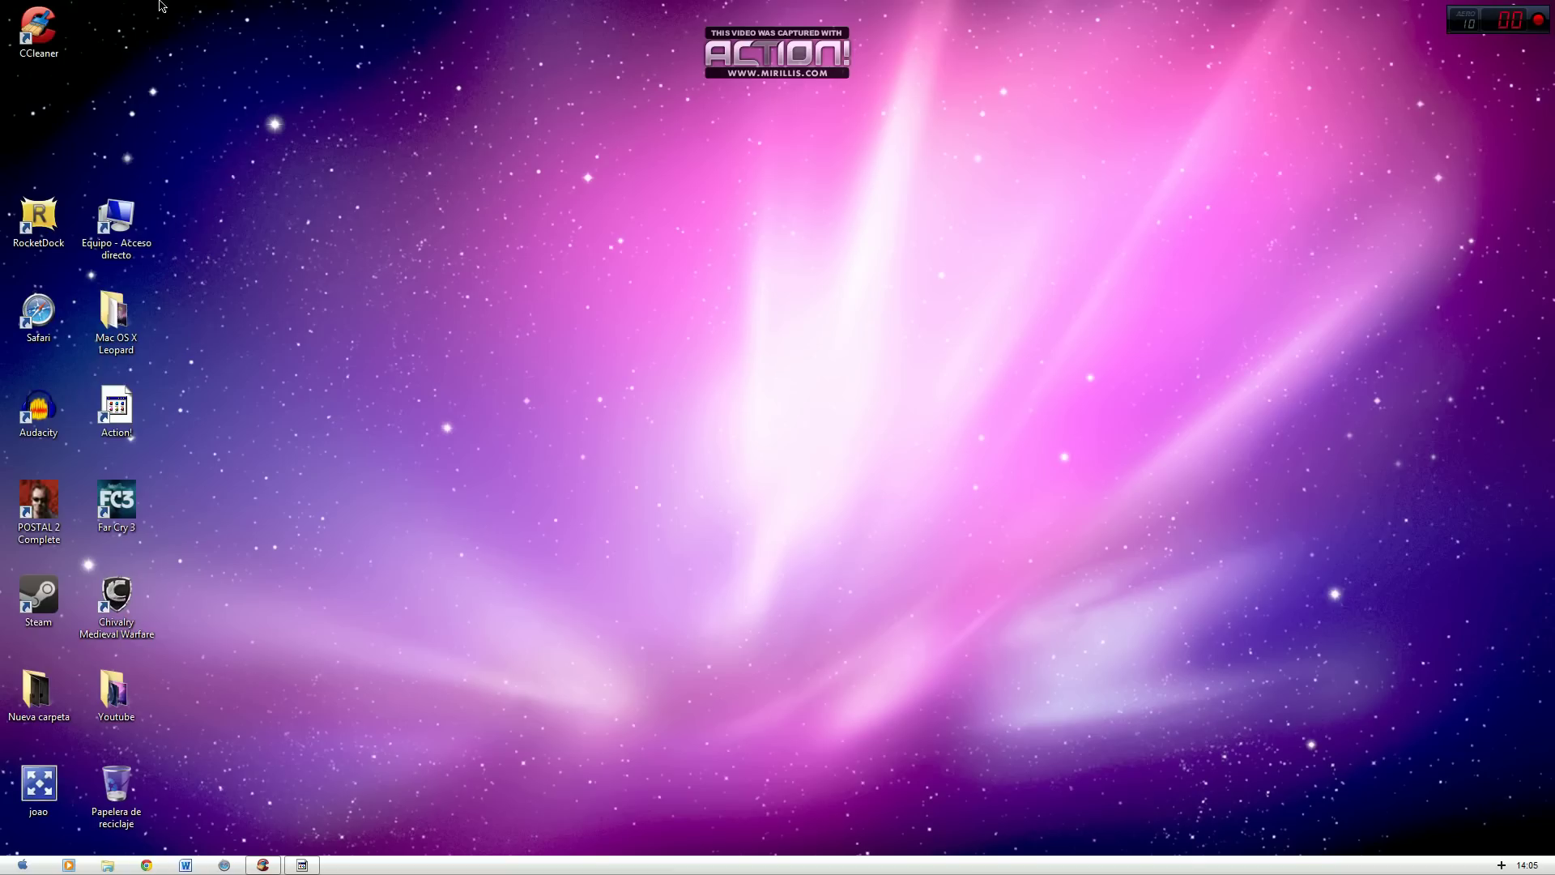
Move the CCleaner desktop shortcut into the free slot directly above the RocketDock shortcut
left_click_drag(32, 45, 289, 105)
left_click_drag(286, 115, 65, 130)
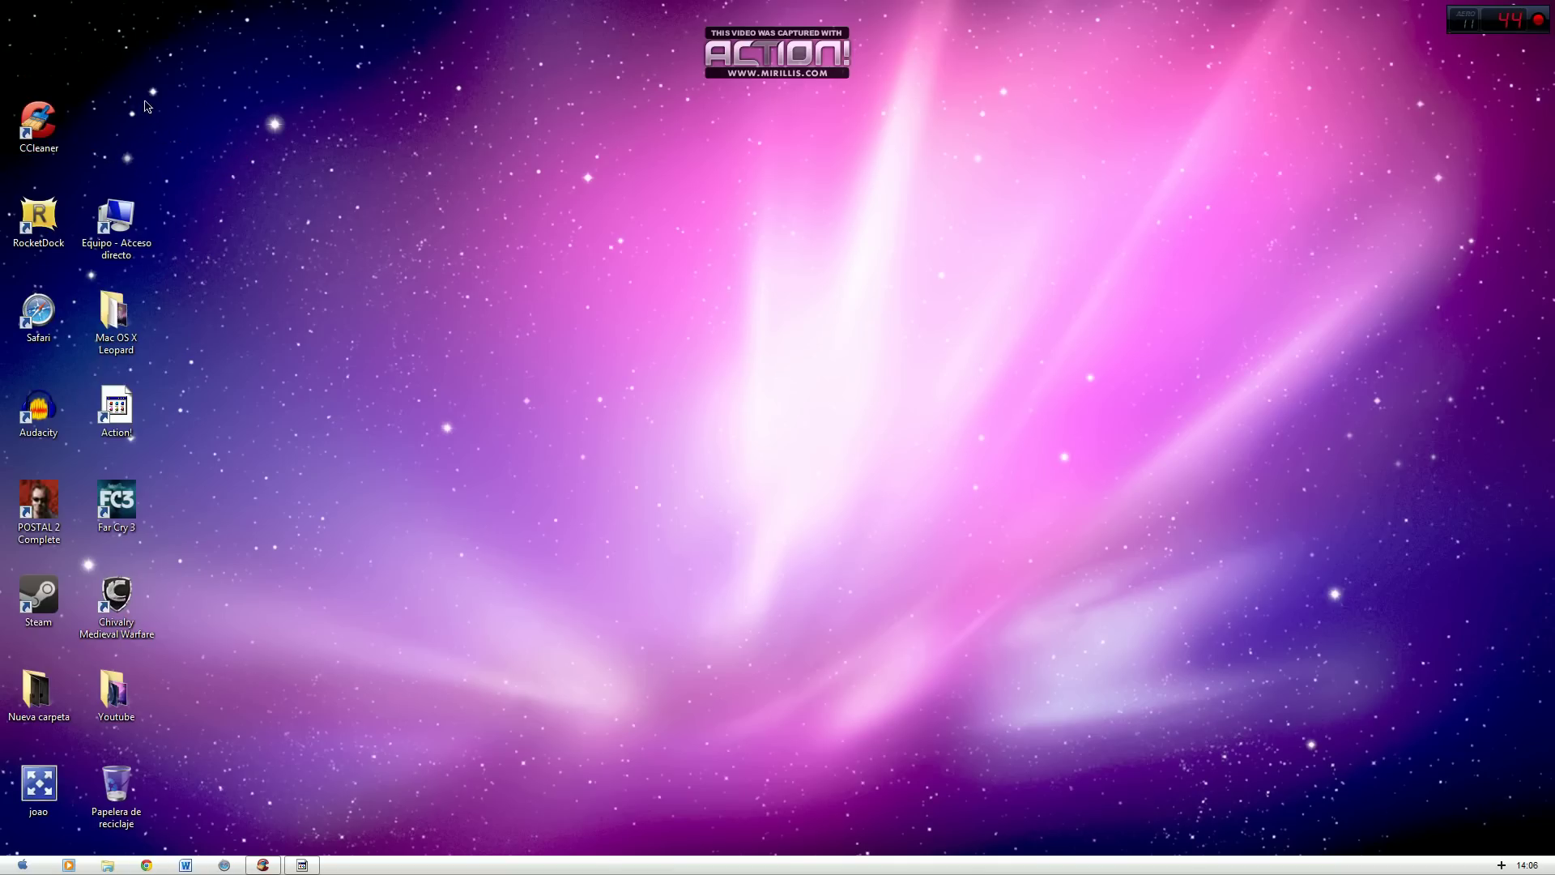
Search the system for %temp% and open the Temp folder
left_click(24, 864)
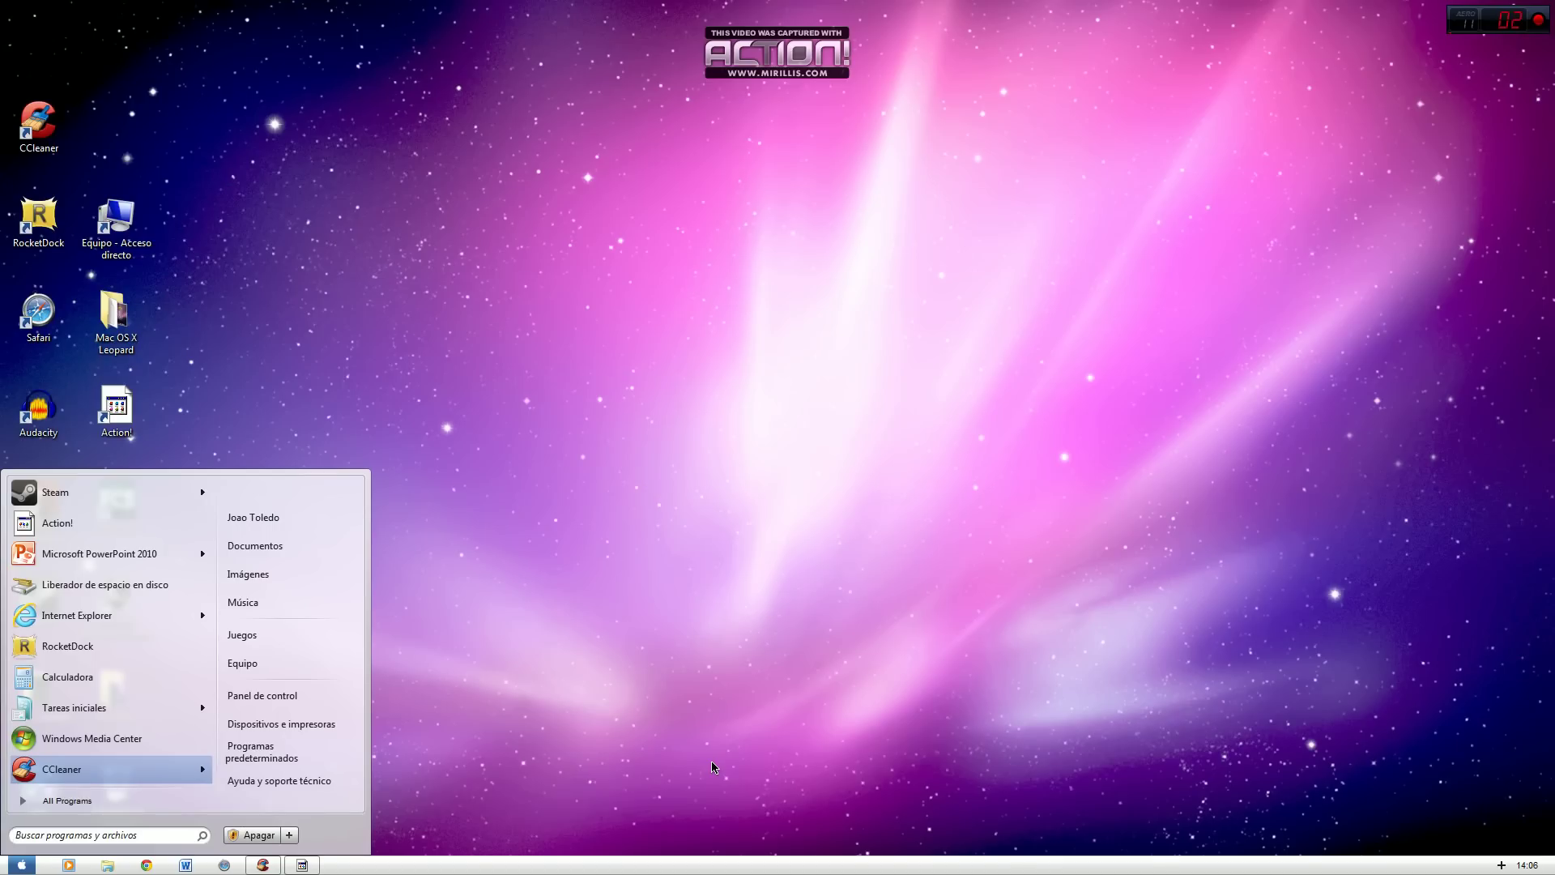
type("%")
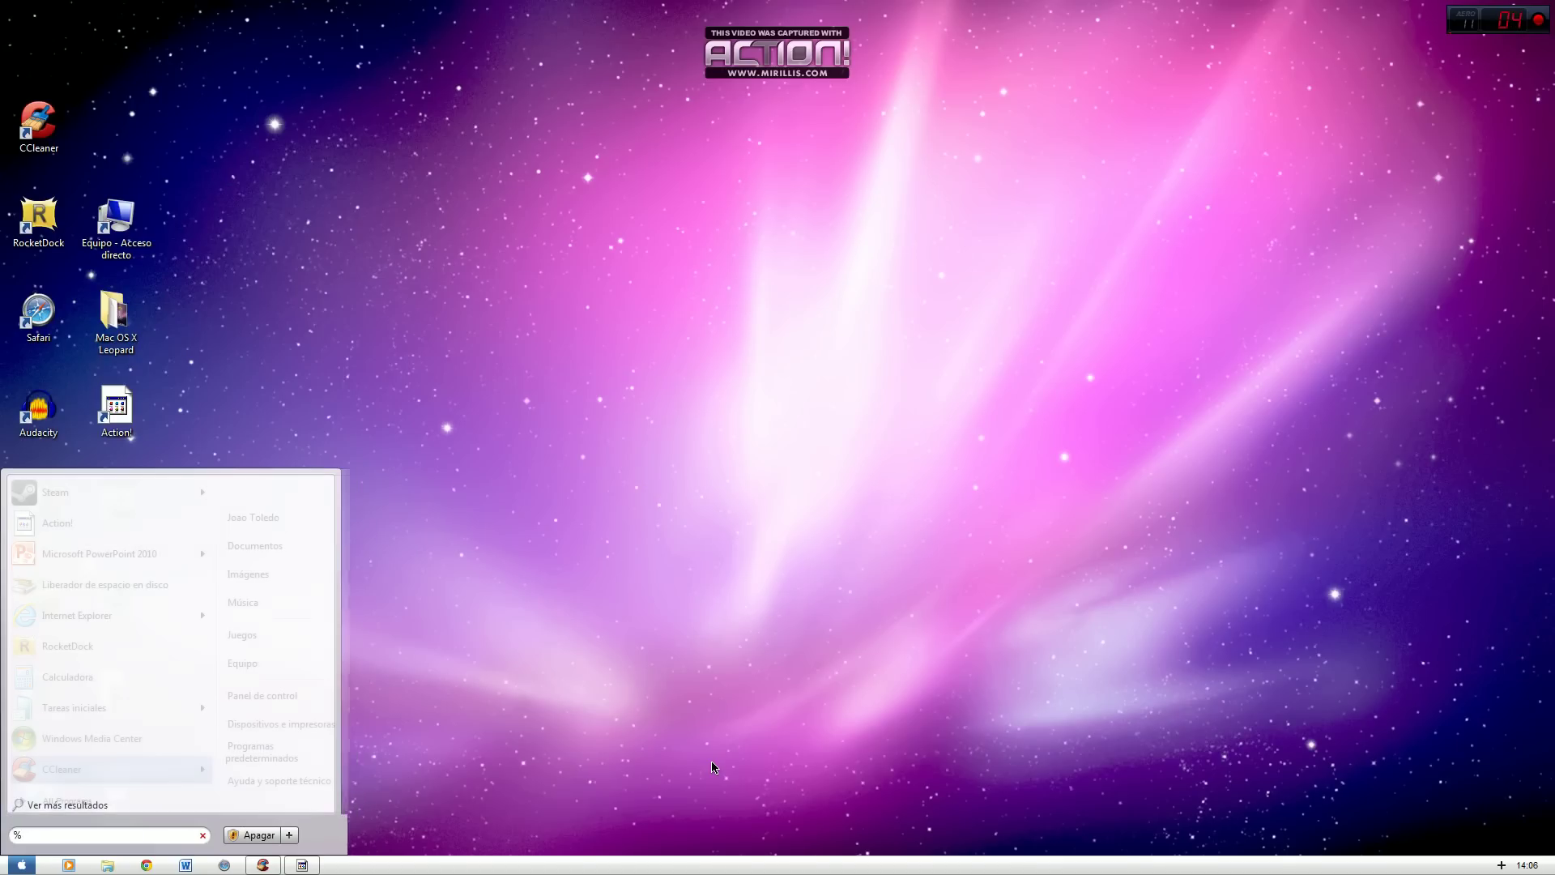
type("temp")
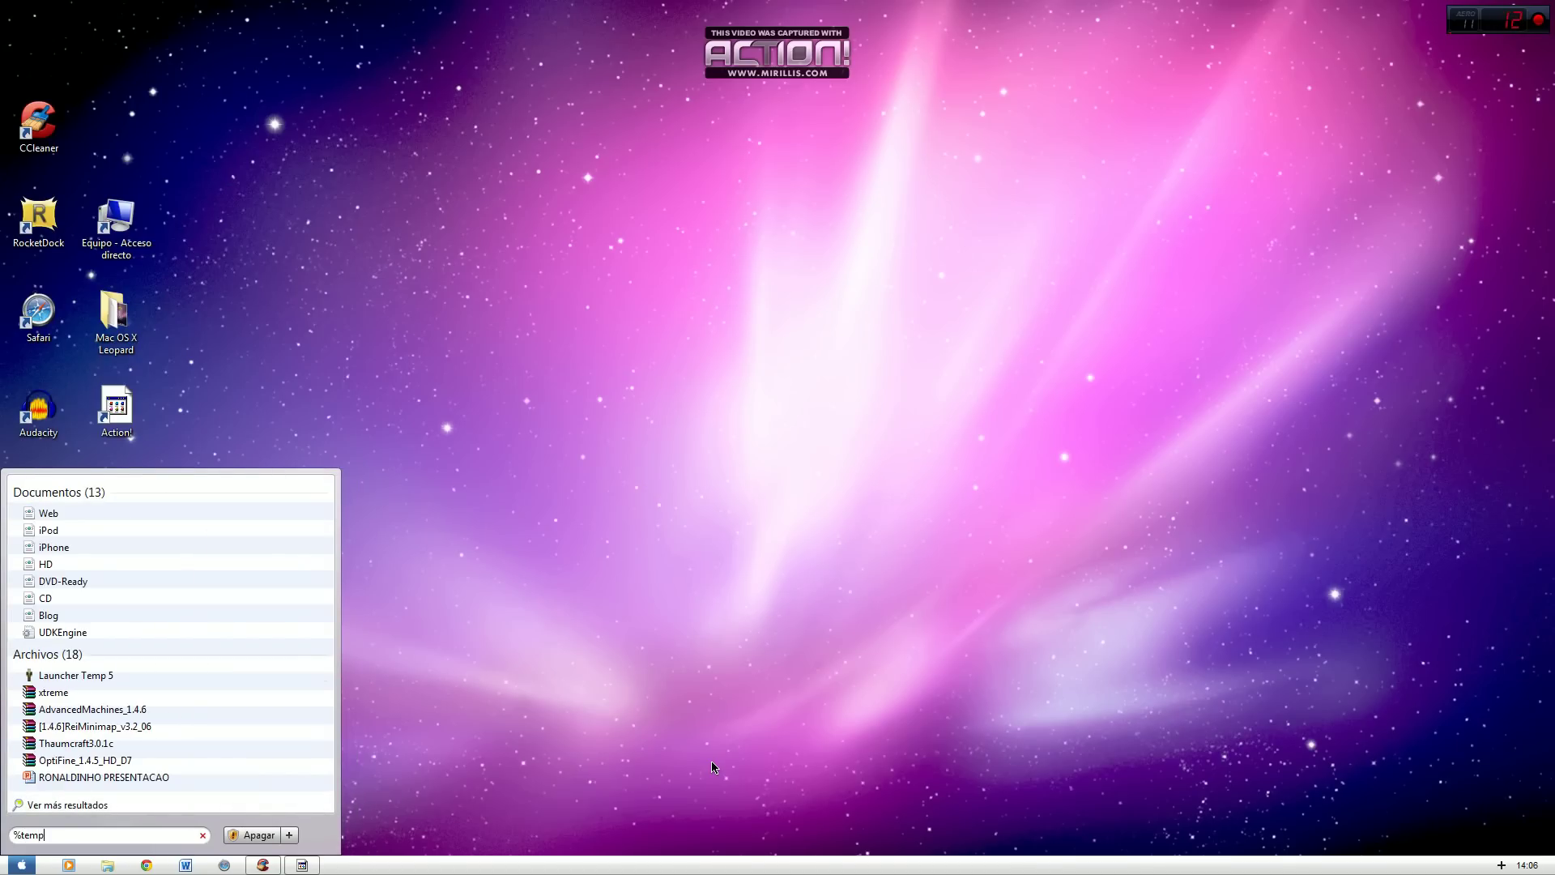
type("%")
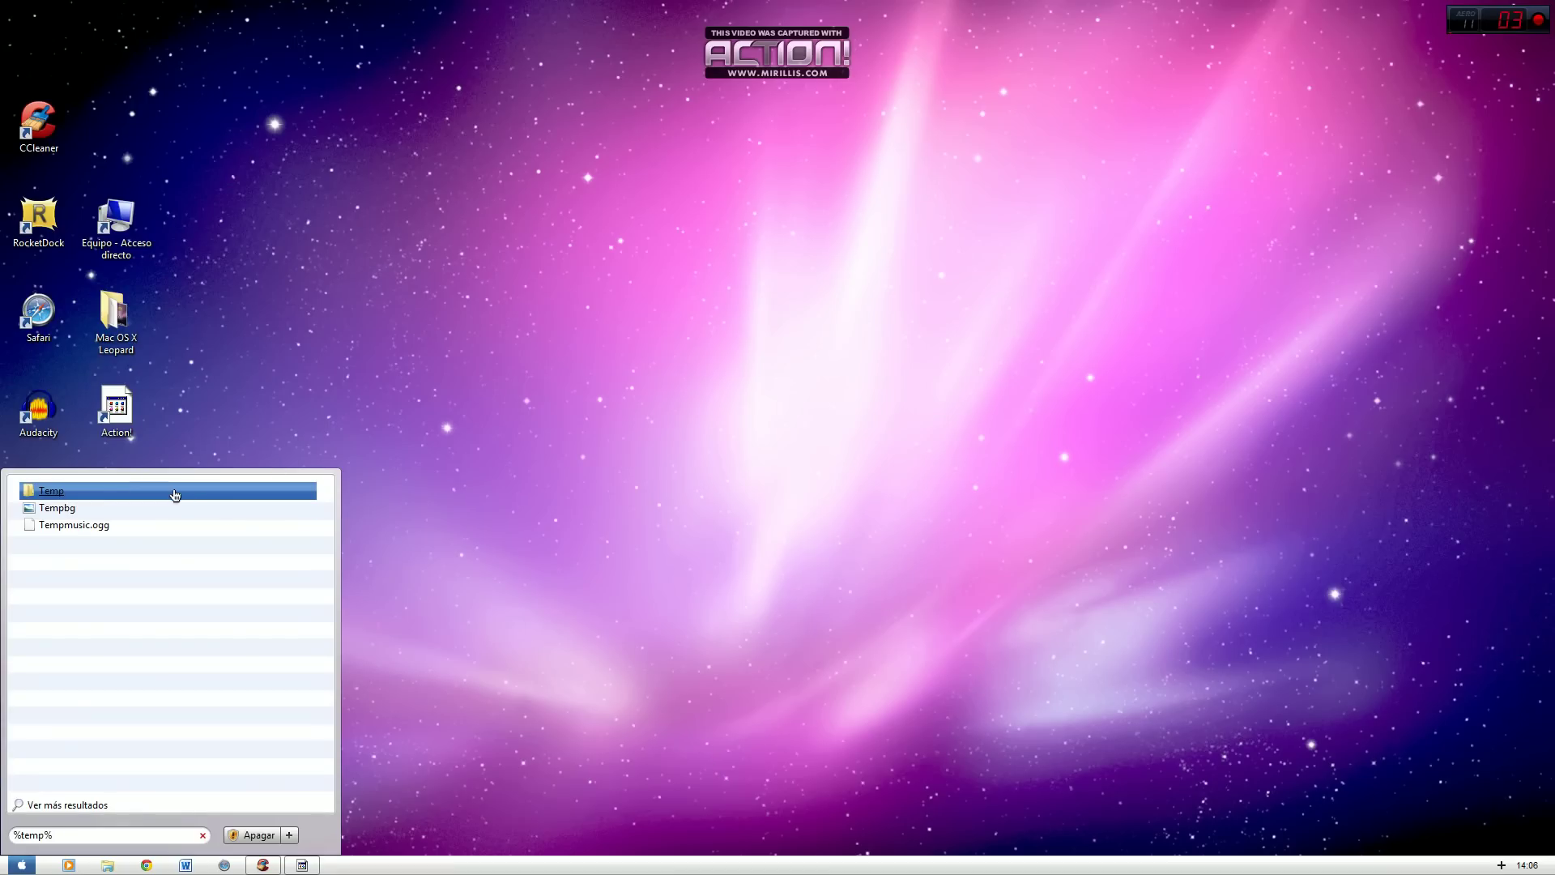
left_click(173, 490)
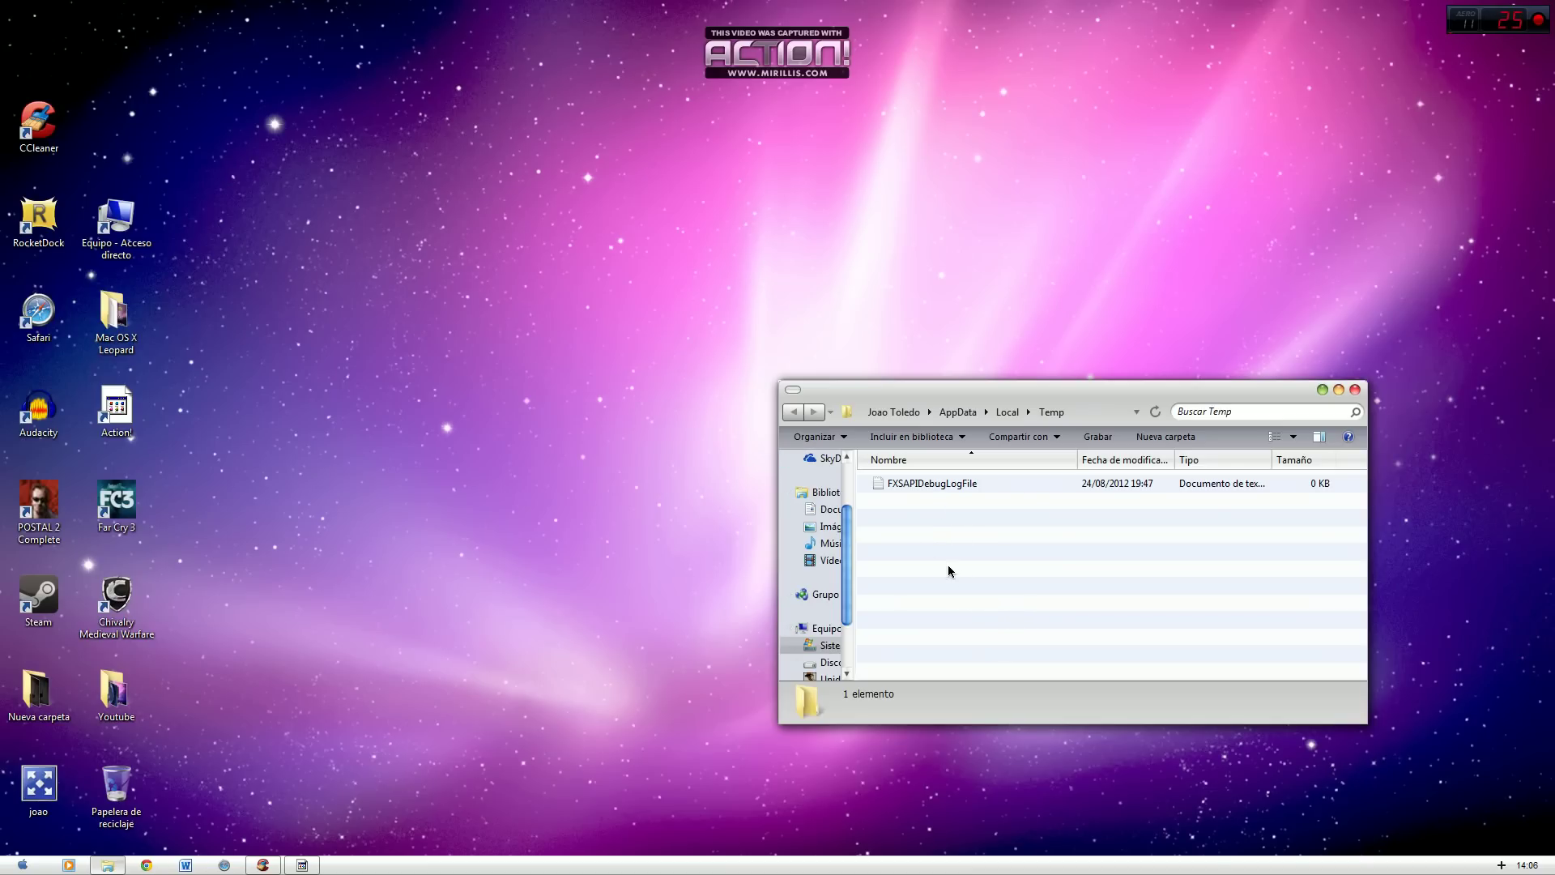
Examine the contents of the Temp folder, selecting the FXSAPIDebugLogFile document, and close the folder window
left_click(1094, 487)
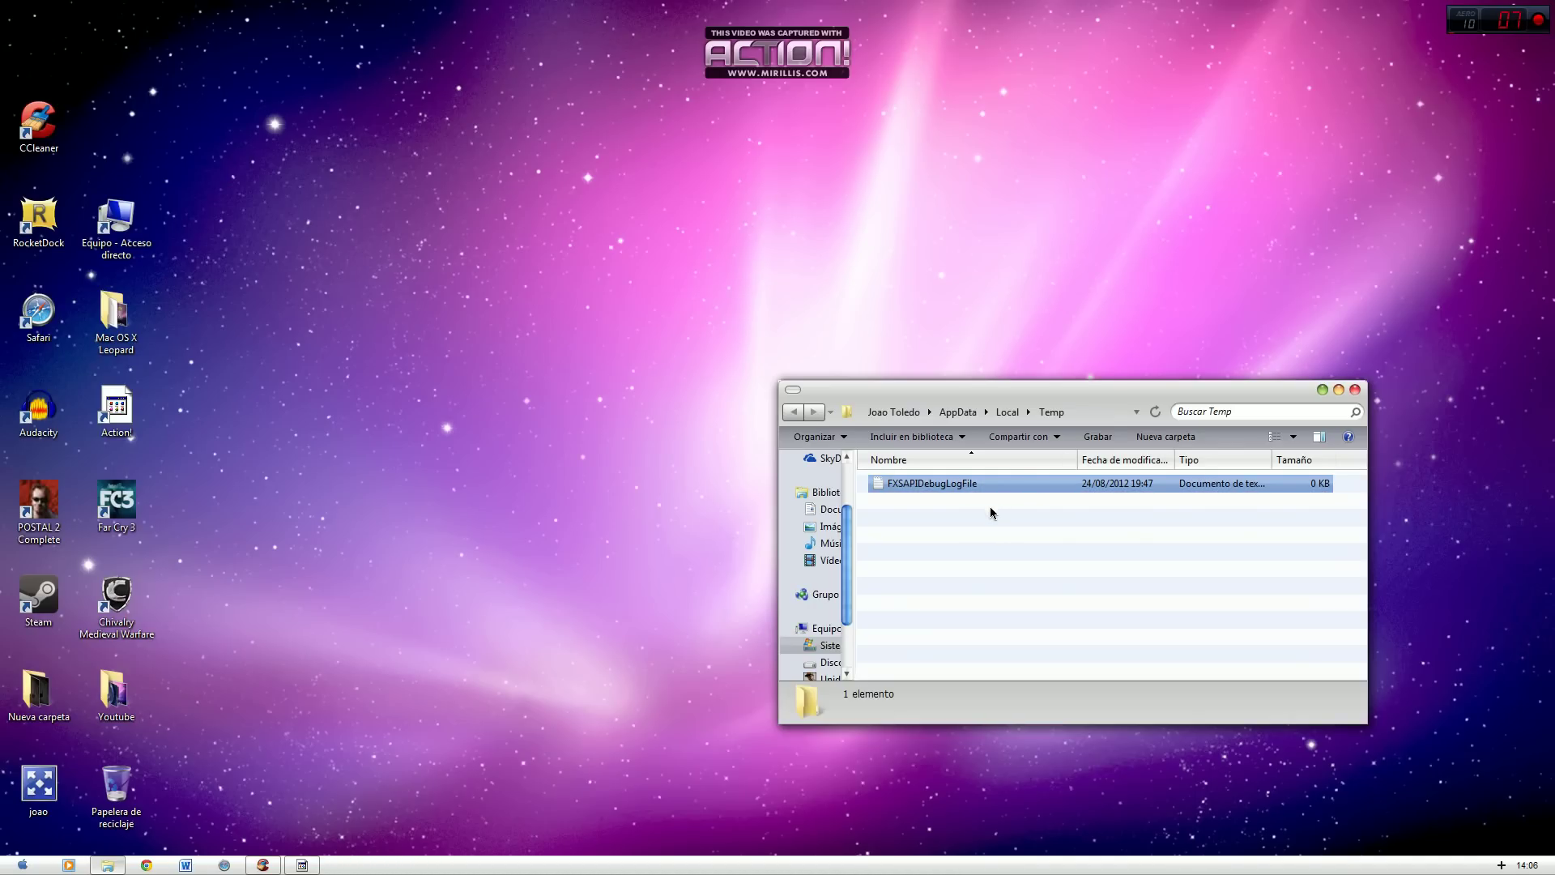
scroll(838, 534, "up", 2)
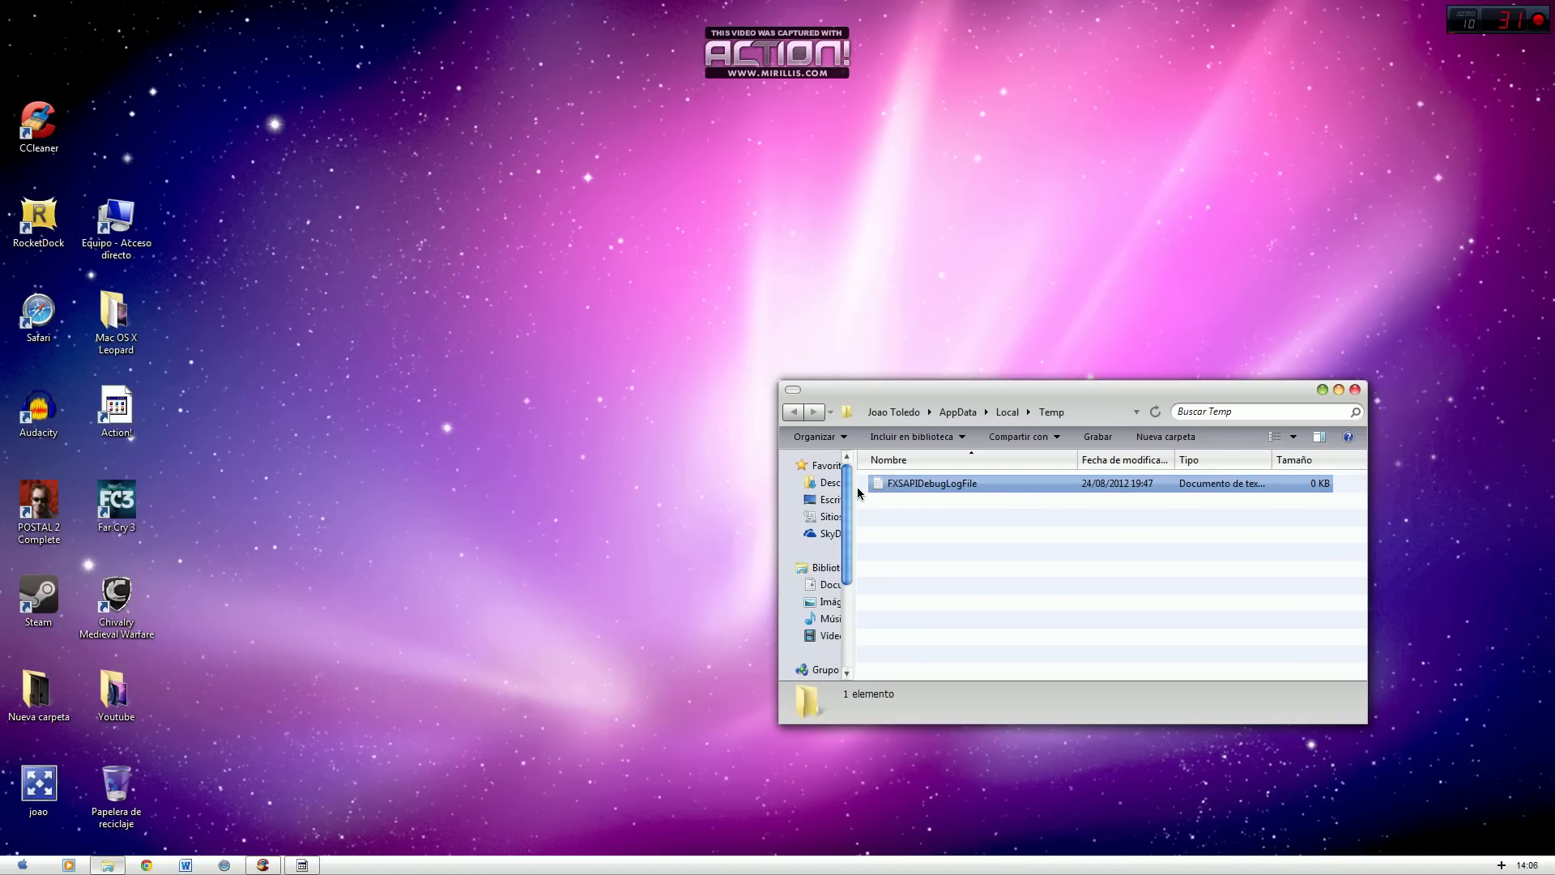
left_click_drag(886, 518, 946, 488)
scroll(849, 508, "down", 1)
scroll(850, 522, "up", 1)
left_click(1354, 390)
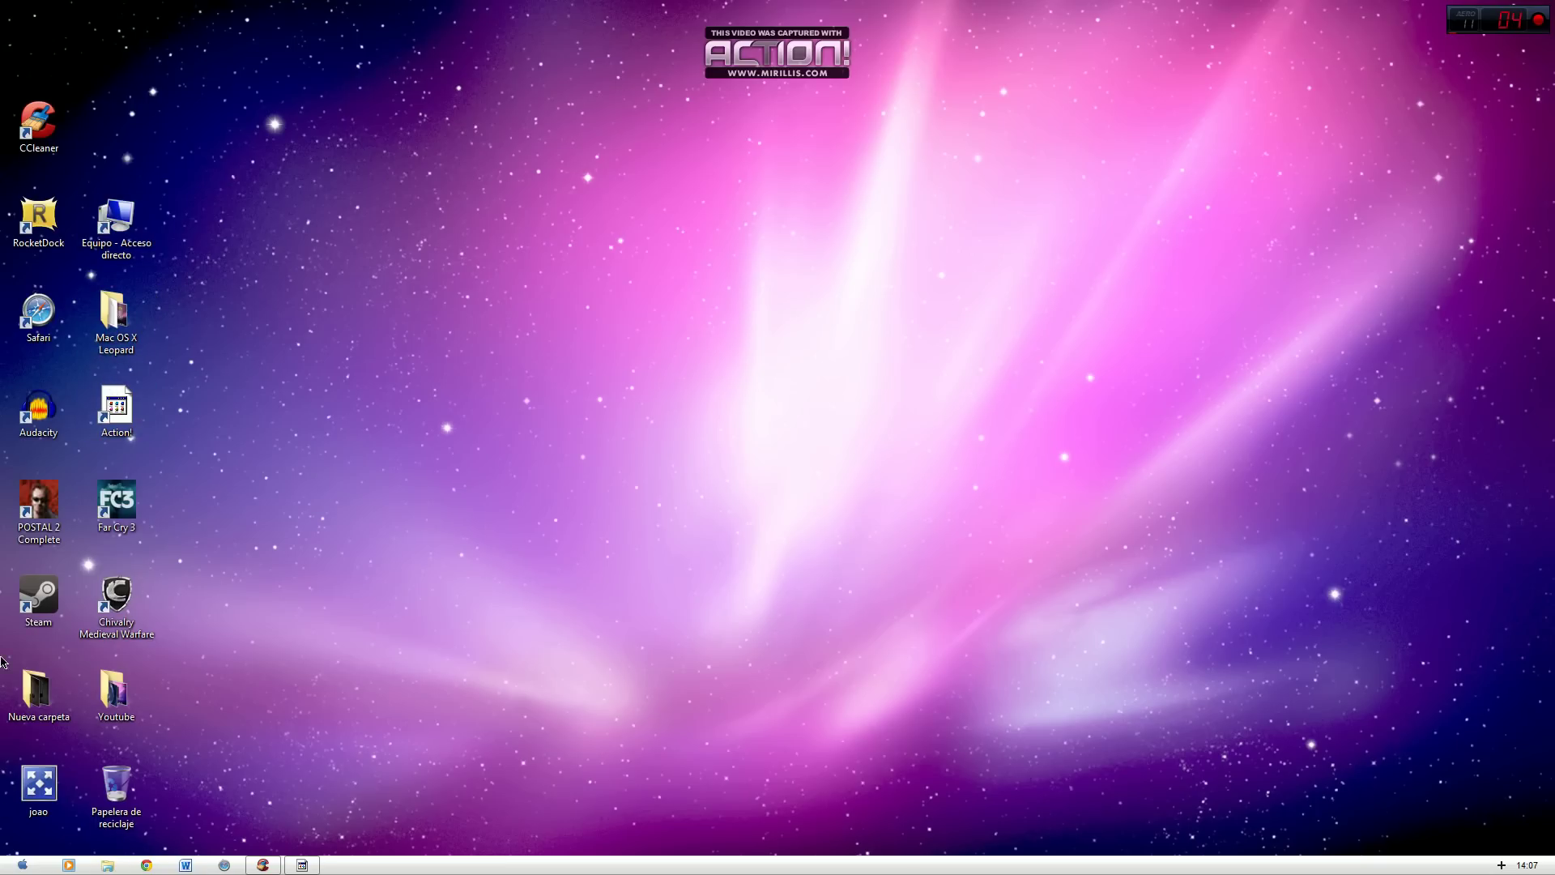
Start Liberador de espacio en disco from the Accesorios system tools and scan the Sistema (C:) drive
left_click(24, 863)
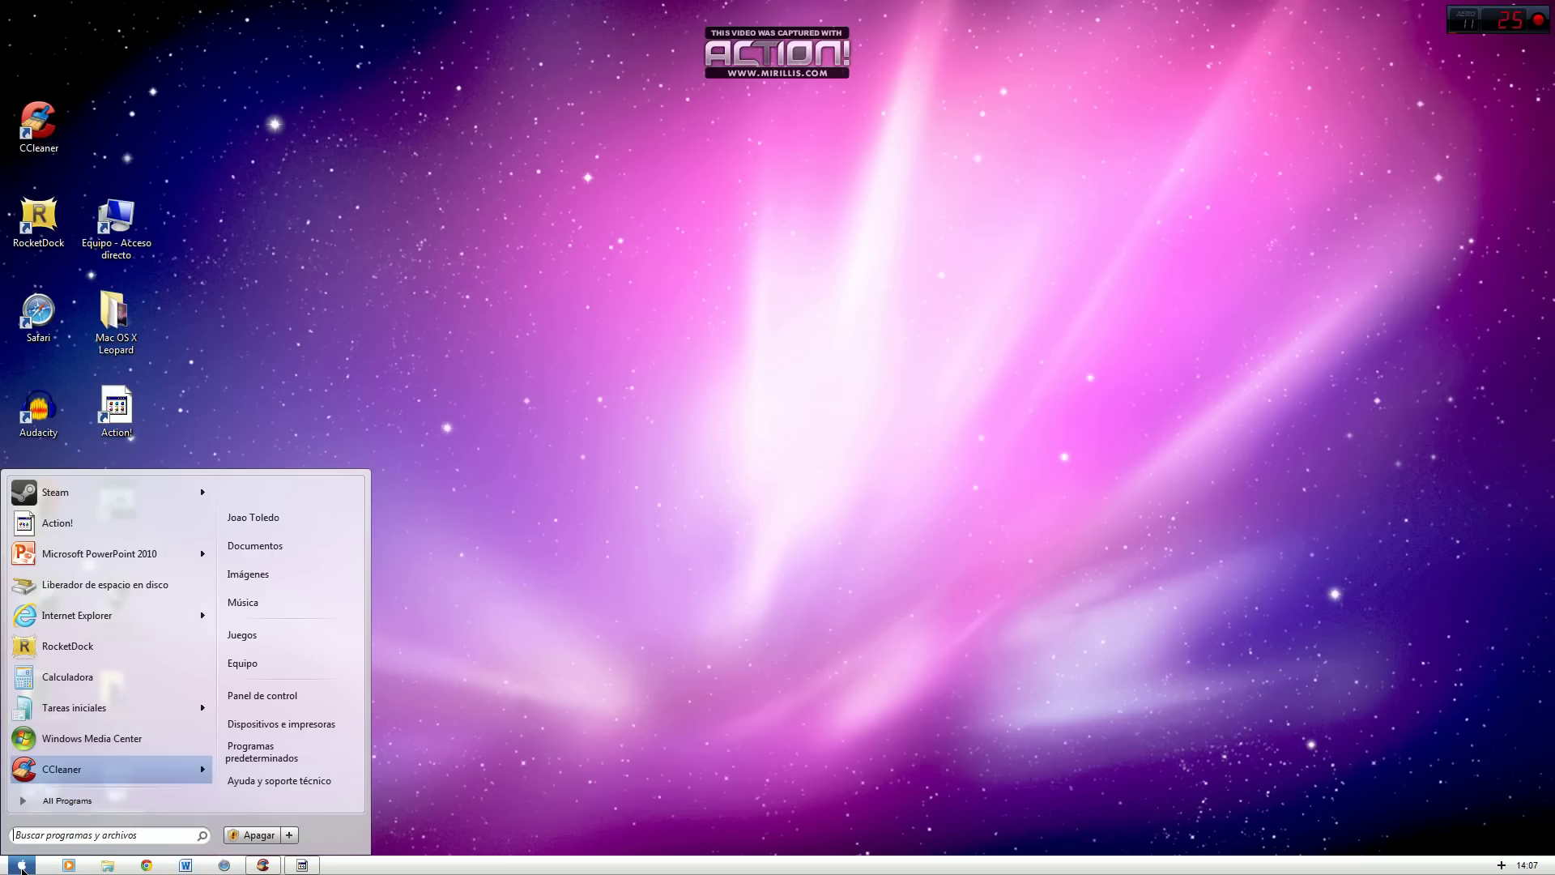
left_click(93, 801)
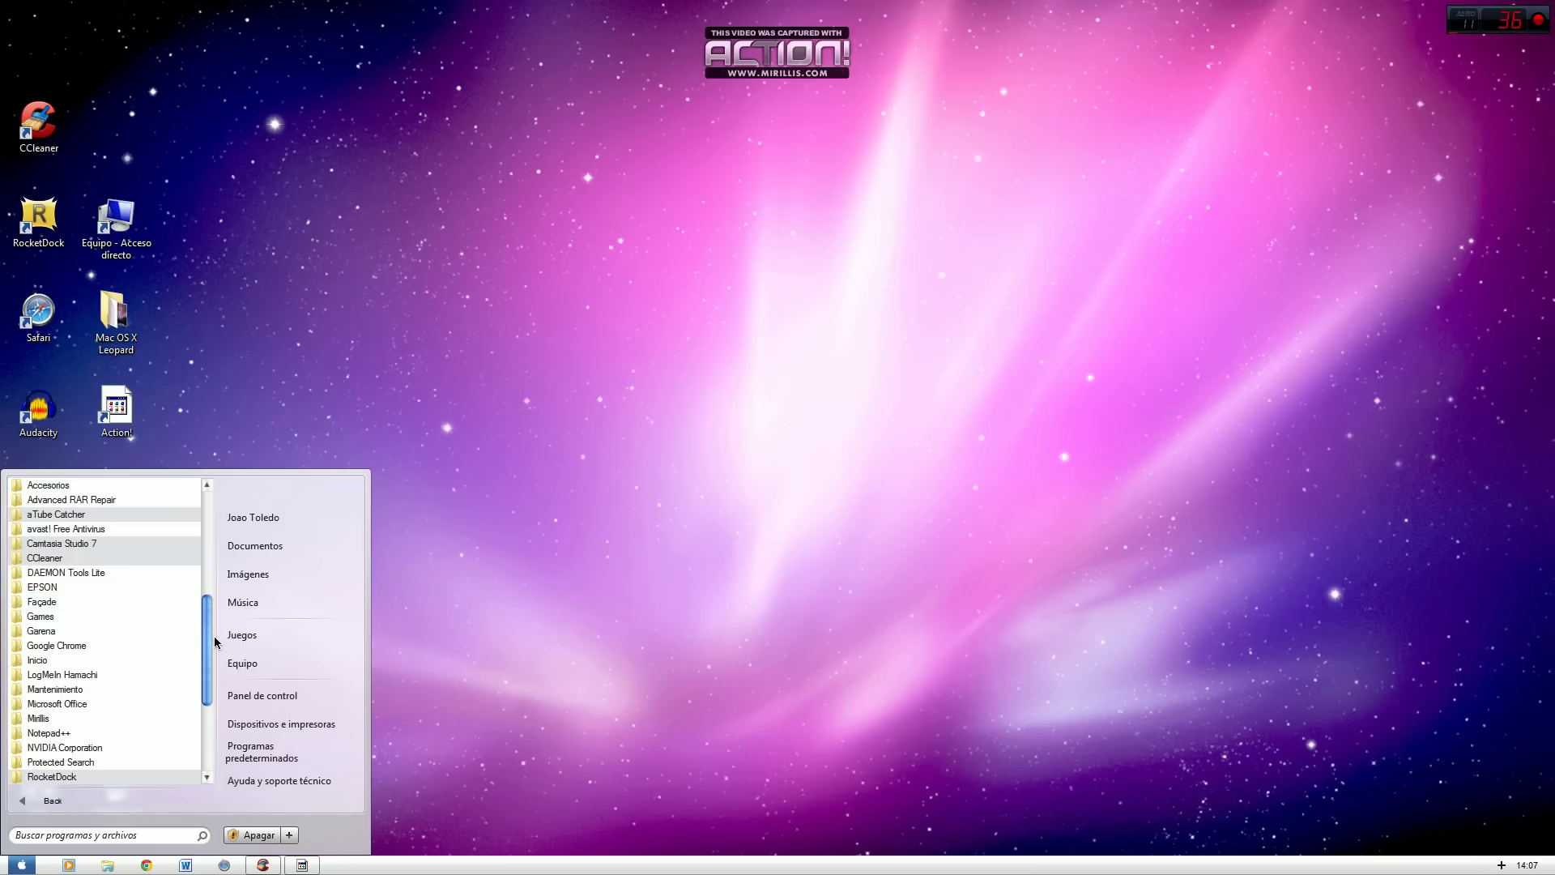
mouse_move(204, 644)
left_mouse_down()
mouse_move(217, 609)
mouse_move(214, 636)
left_mouse_up()
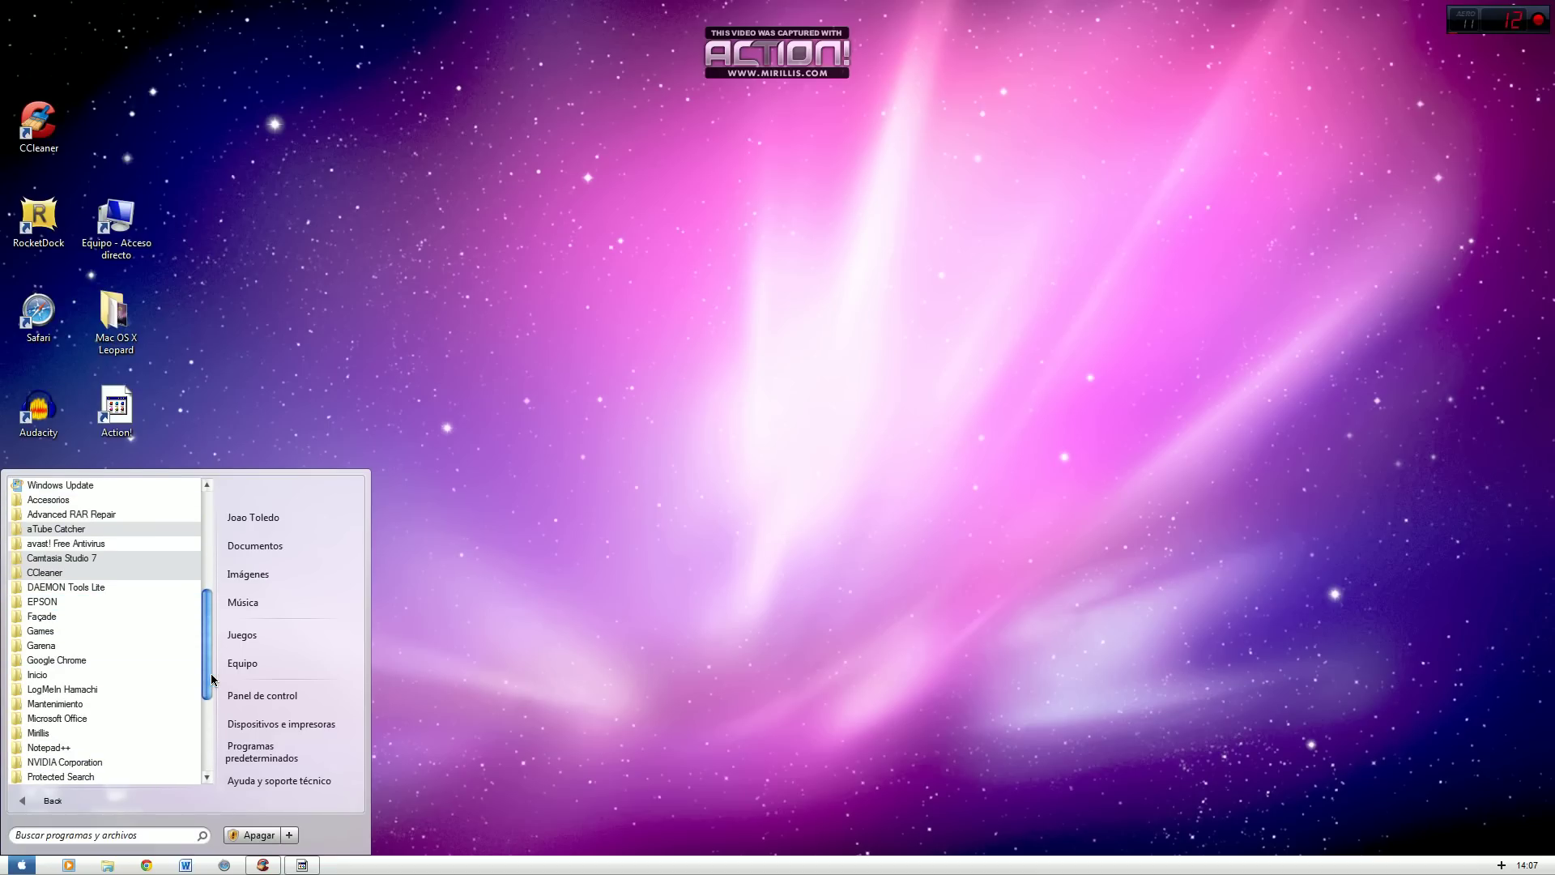
scroll(211, 689, "down", 1)
left_click_drag(210, 689, 210, 657)
left_click(122, 543)
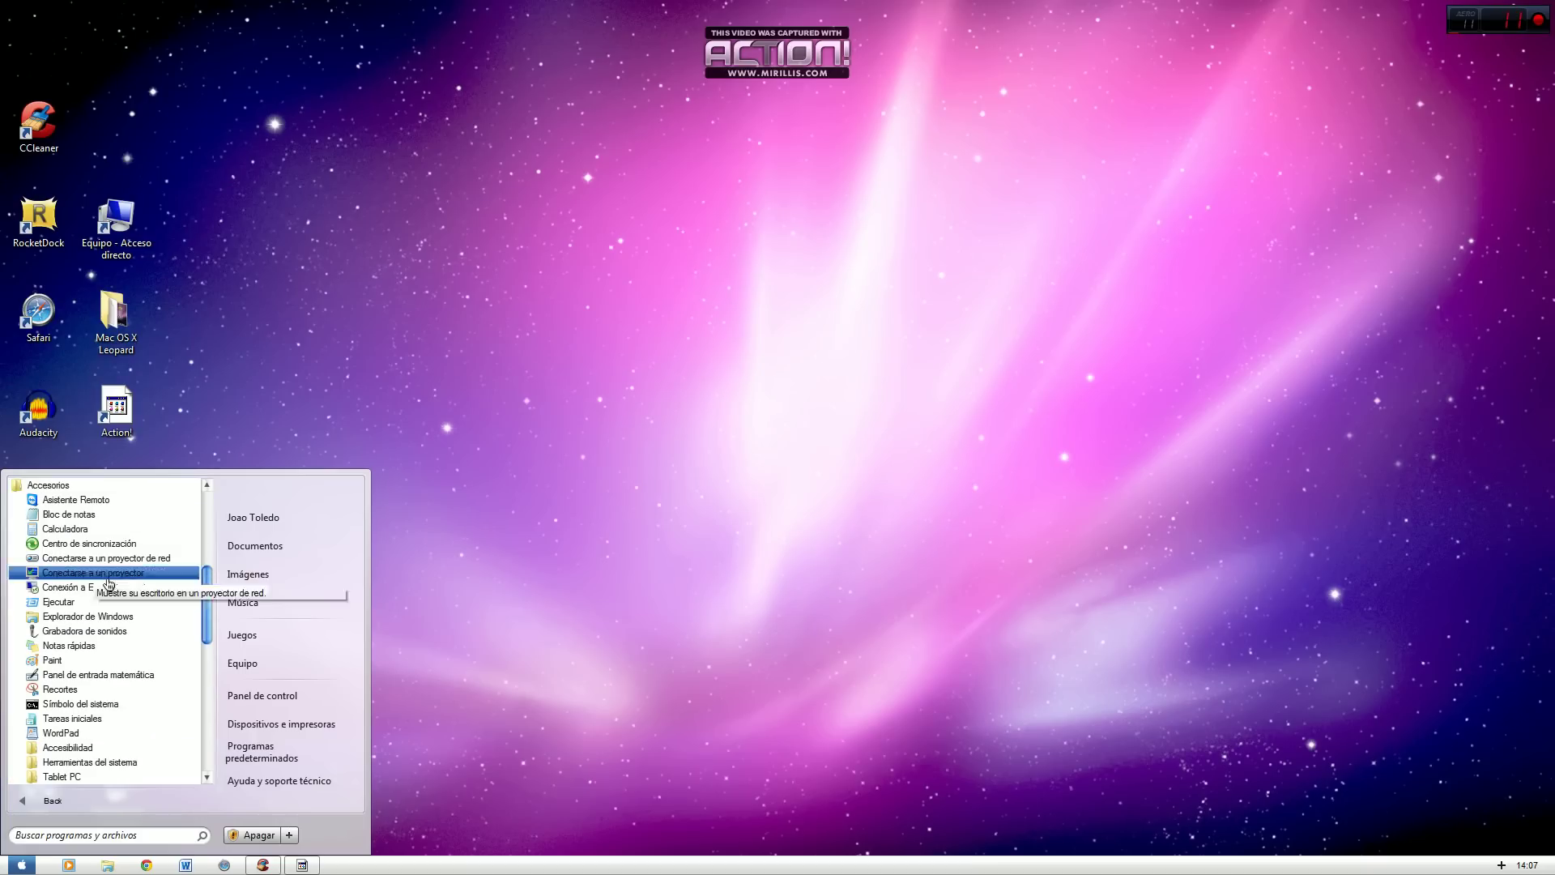
scroll(202, 631, "down", 3)
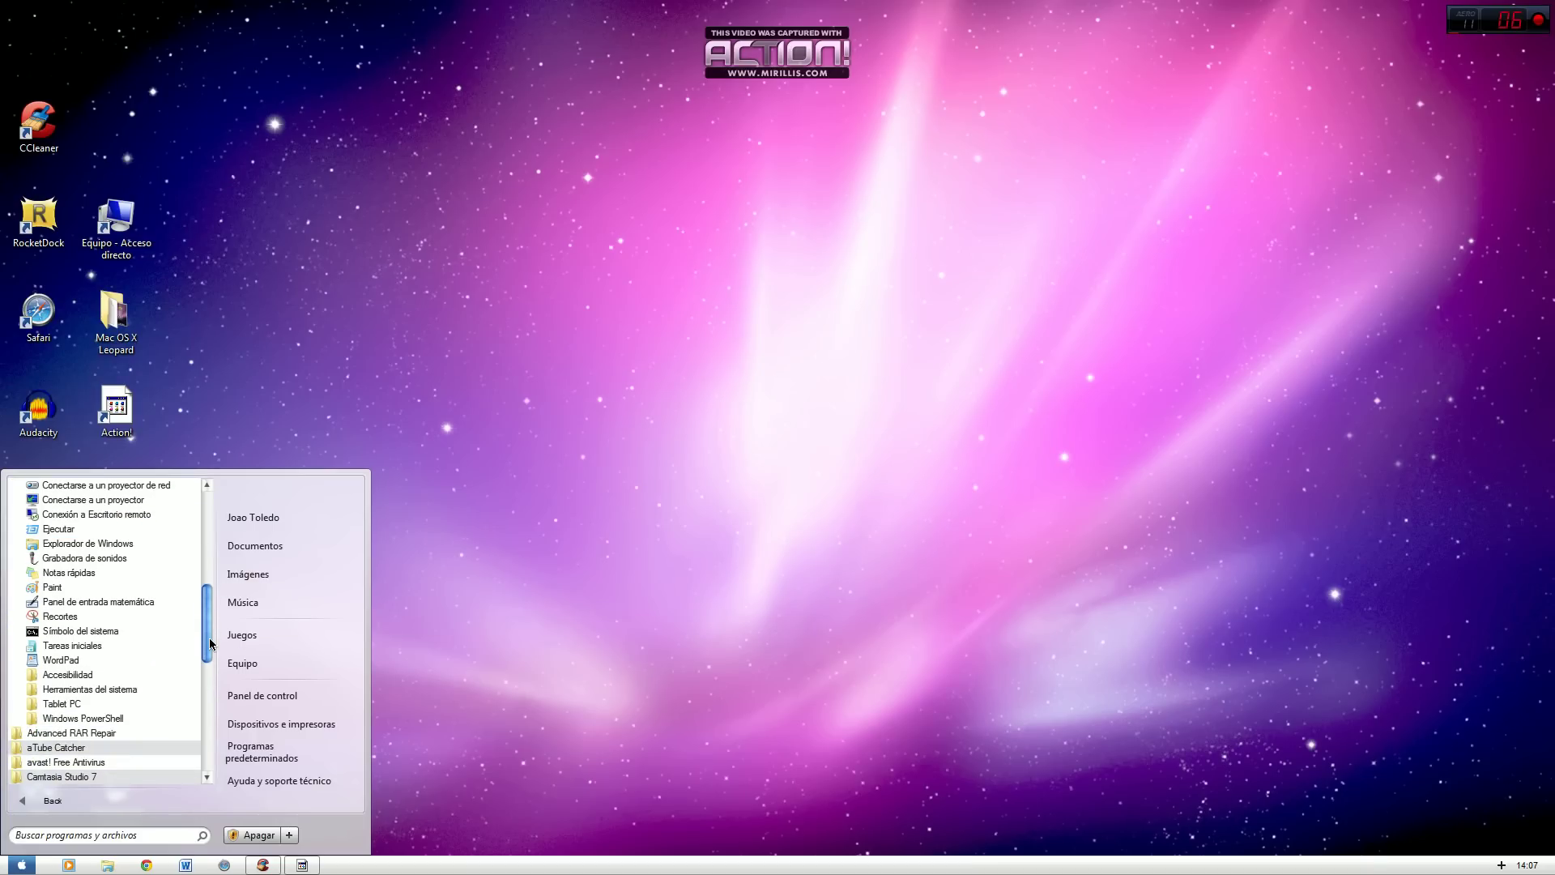
left_click(122, 689)
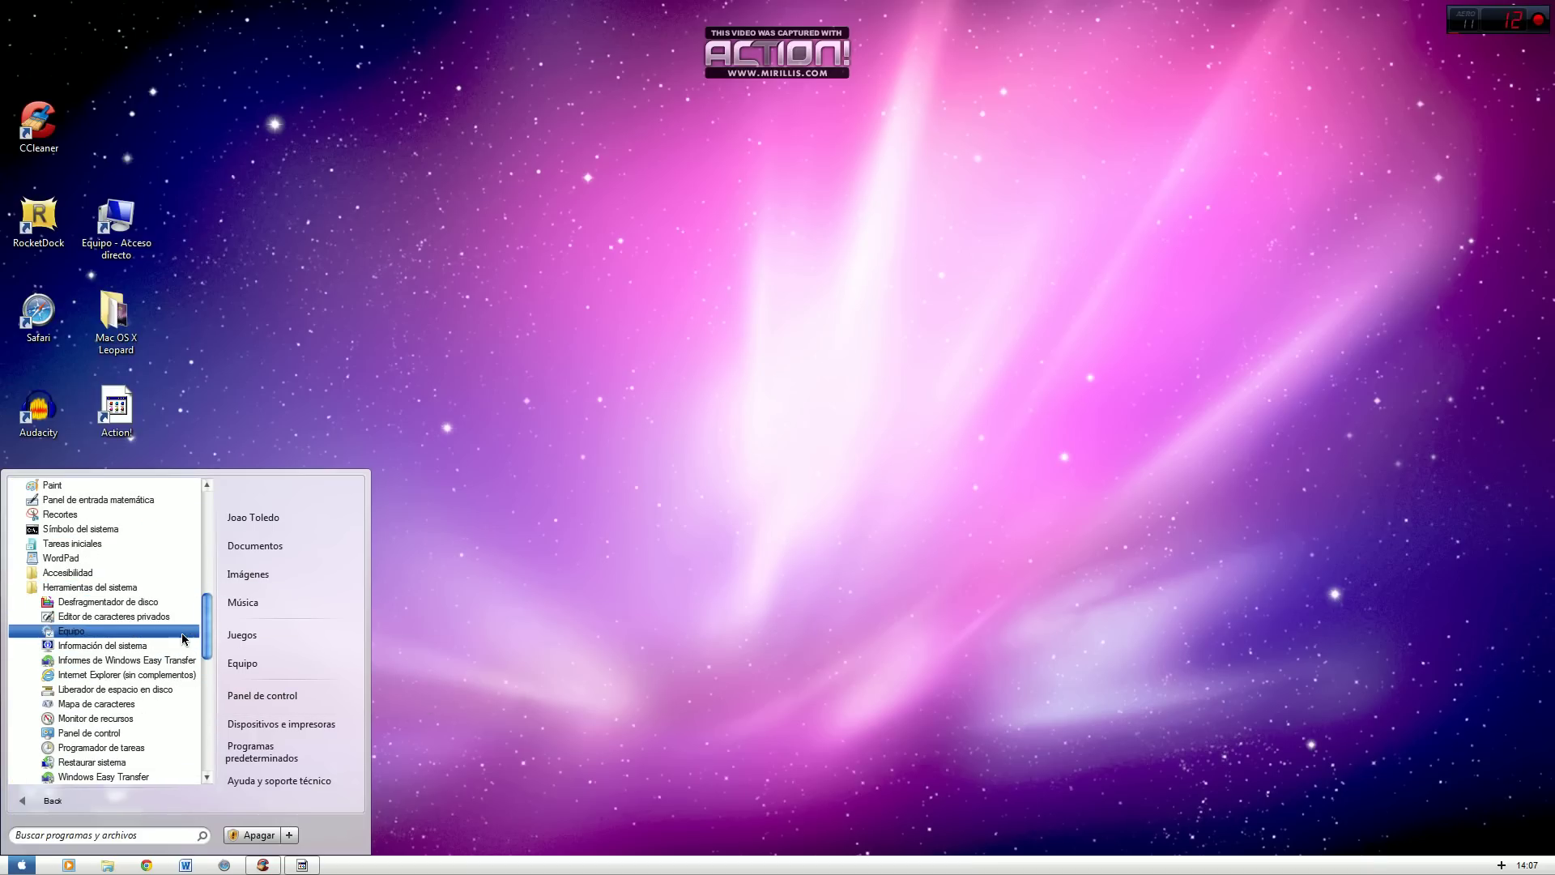
scroll(210, 624, "down", 1)
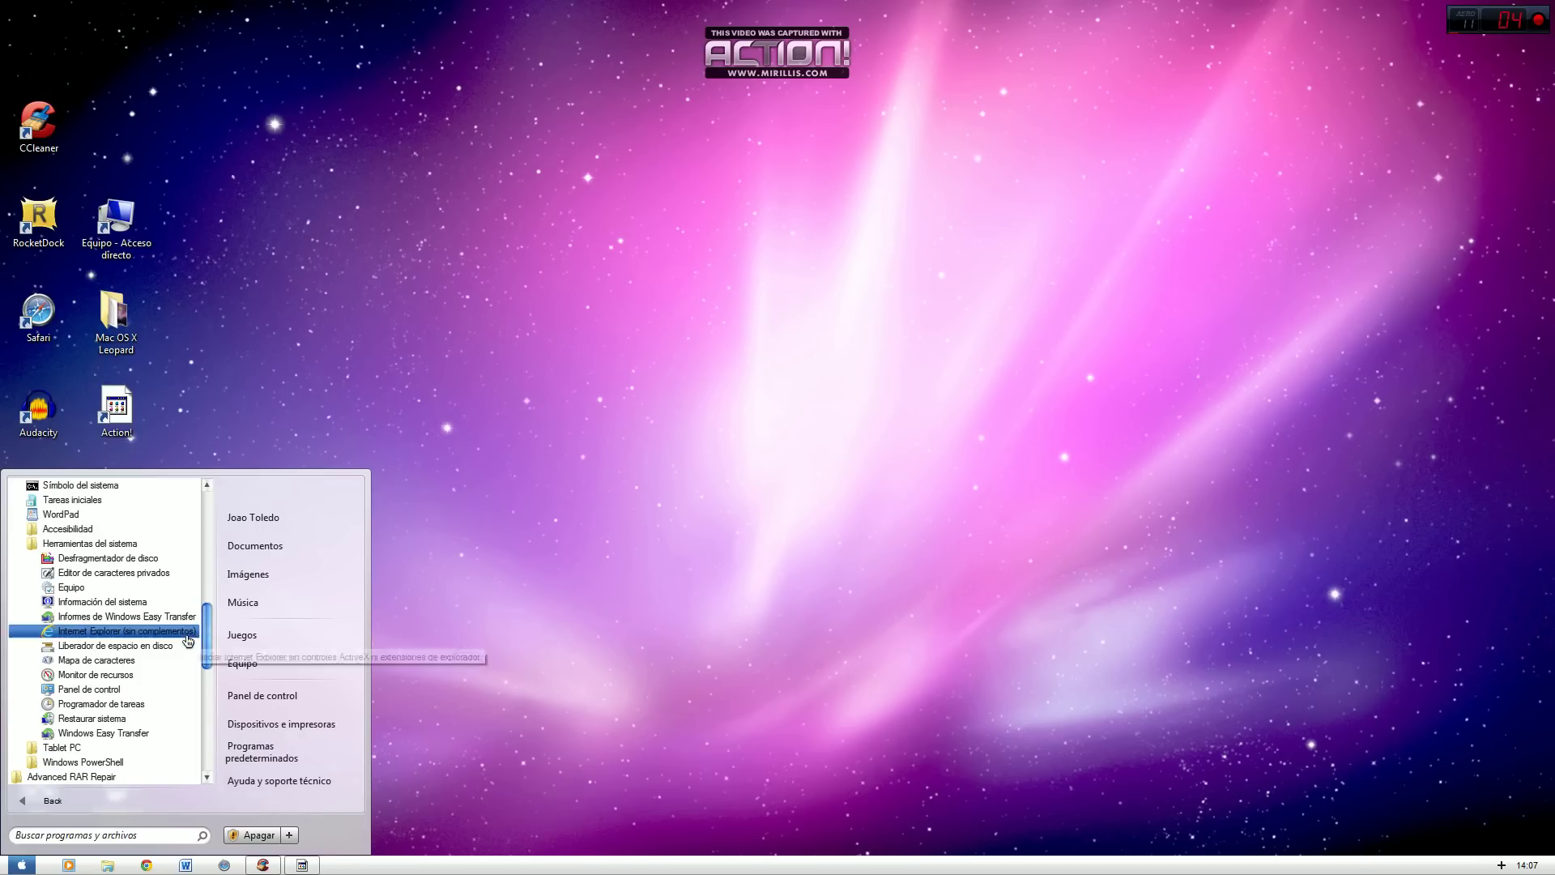
left_click(165, 648)
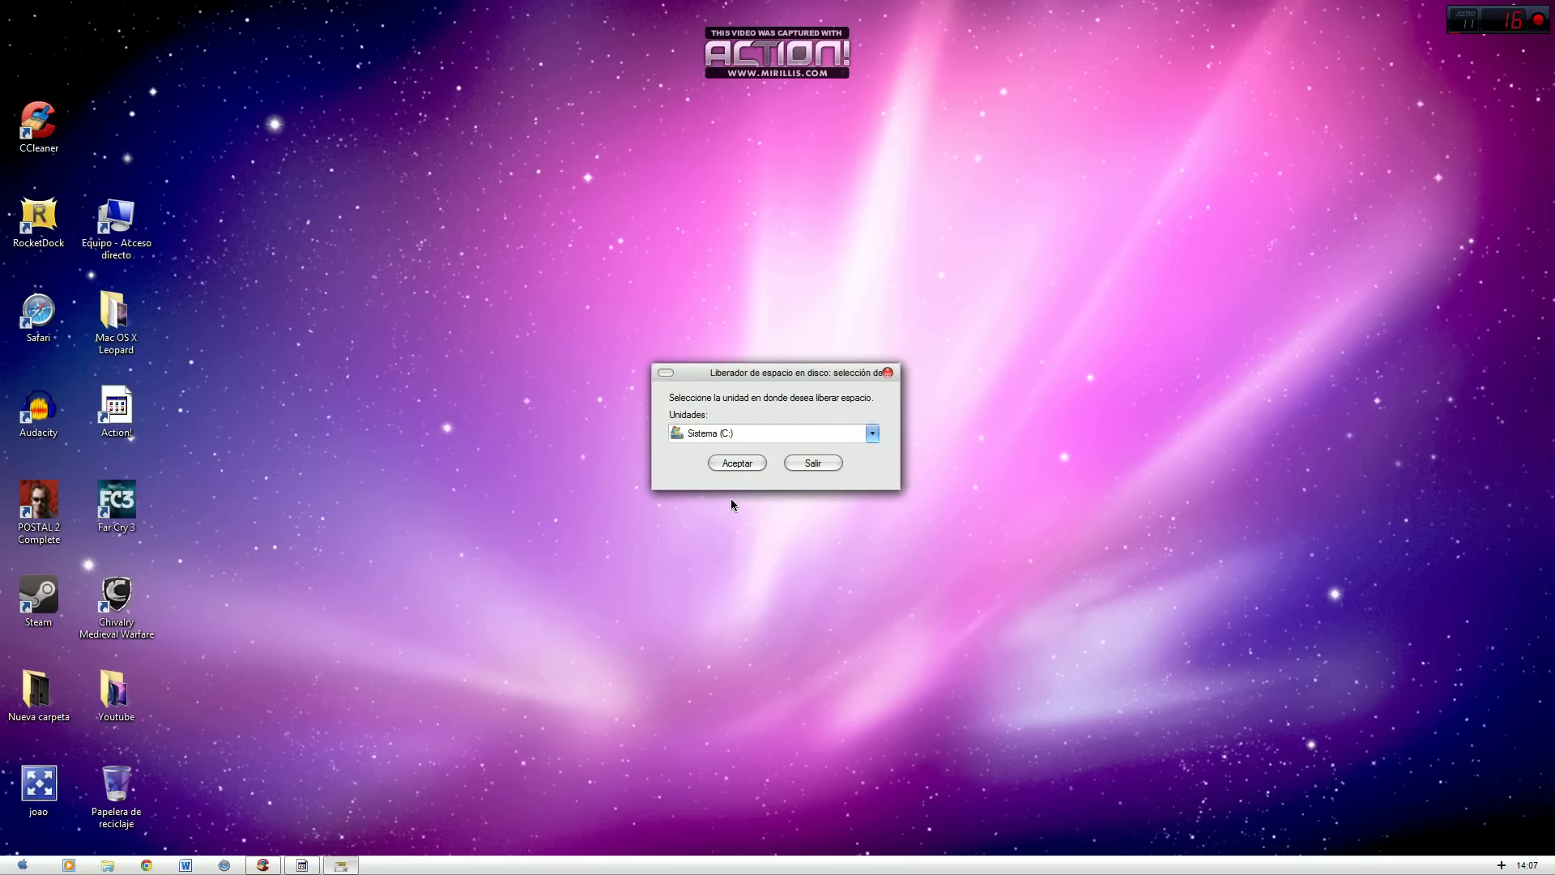
left_click(736, 463)
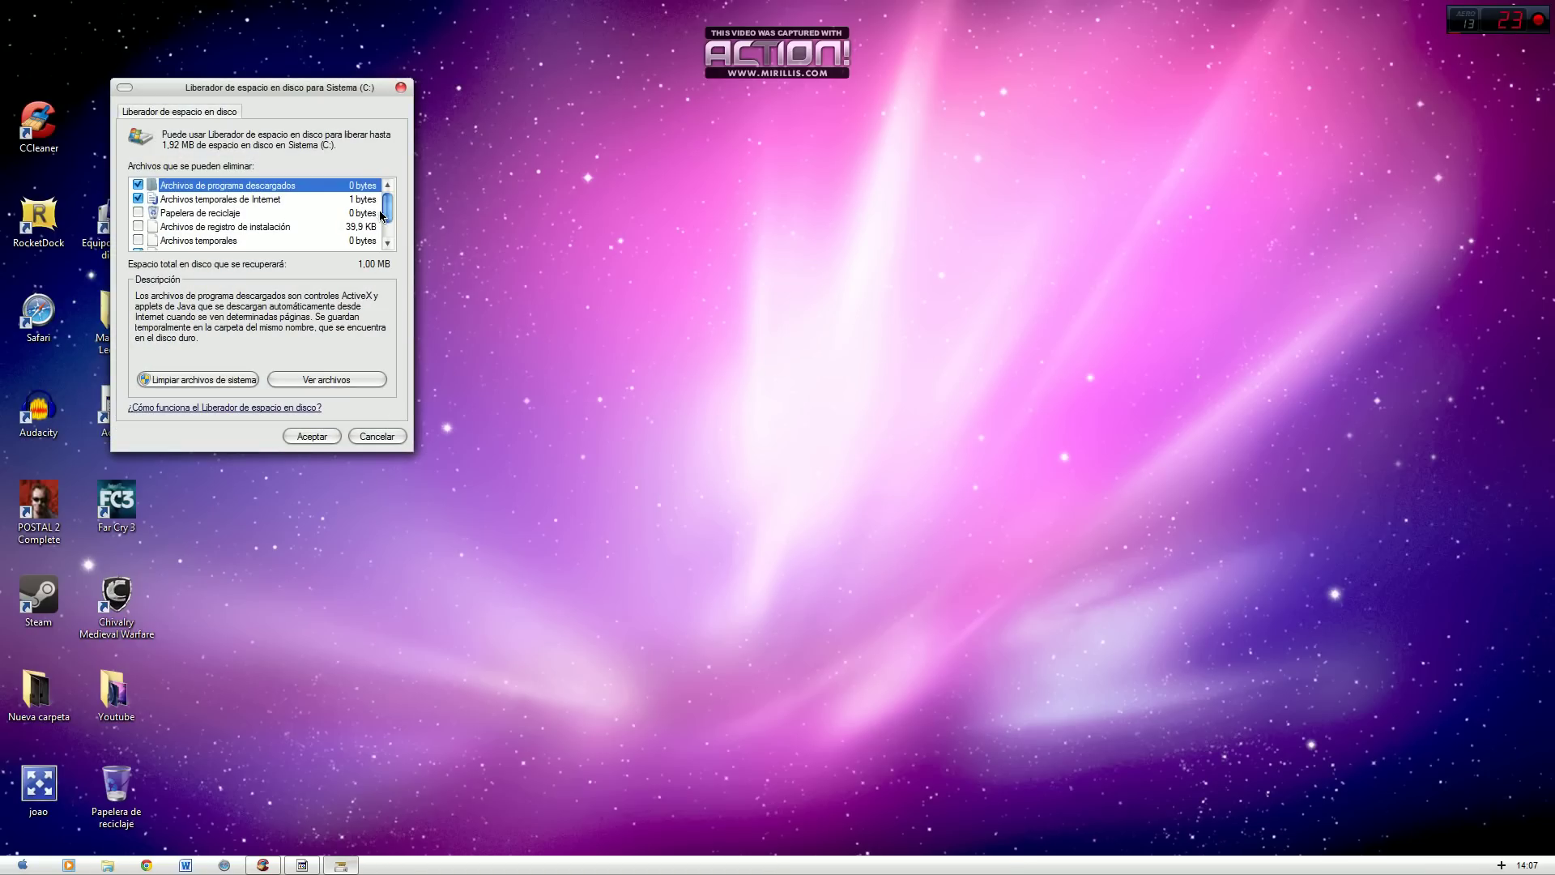
Include the recycle bin, installation log, temporary, thumbnail and Windows error-report files in the cleanup, and run it on Sistema (C:)
scroll(385, 213, "down", 1)
scroll(386, 214, "up", 2)
left_click(139, 226)
scroll(139, 227, "down", 1)
left_click(139, 227)
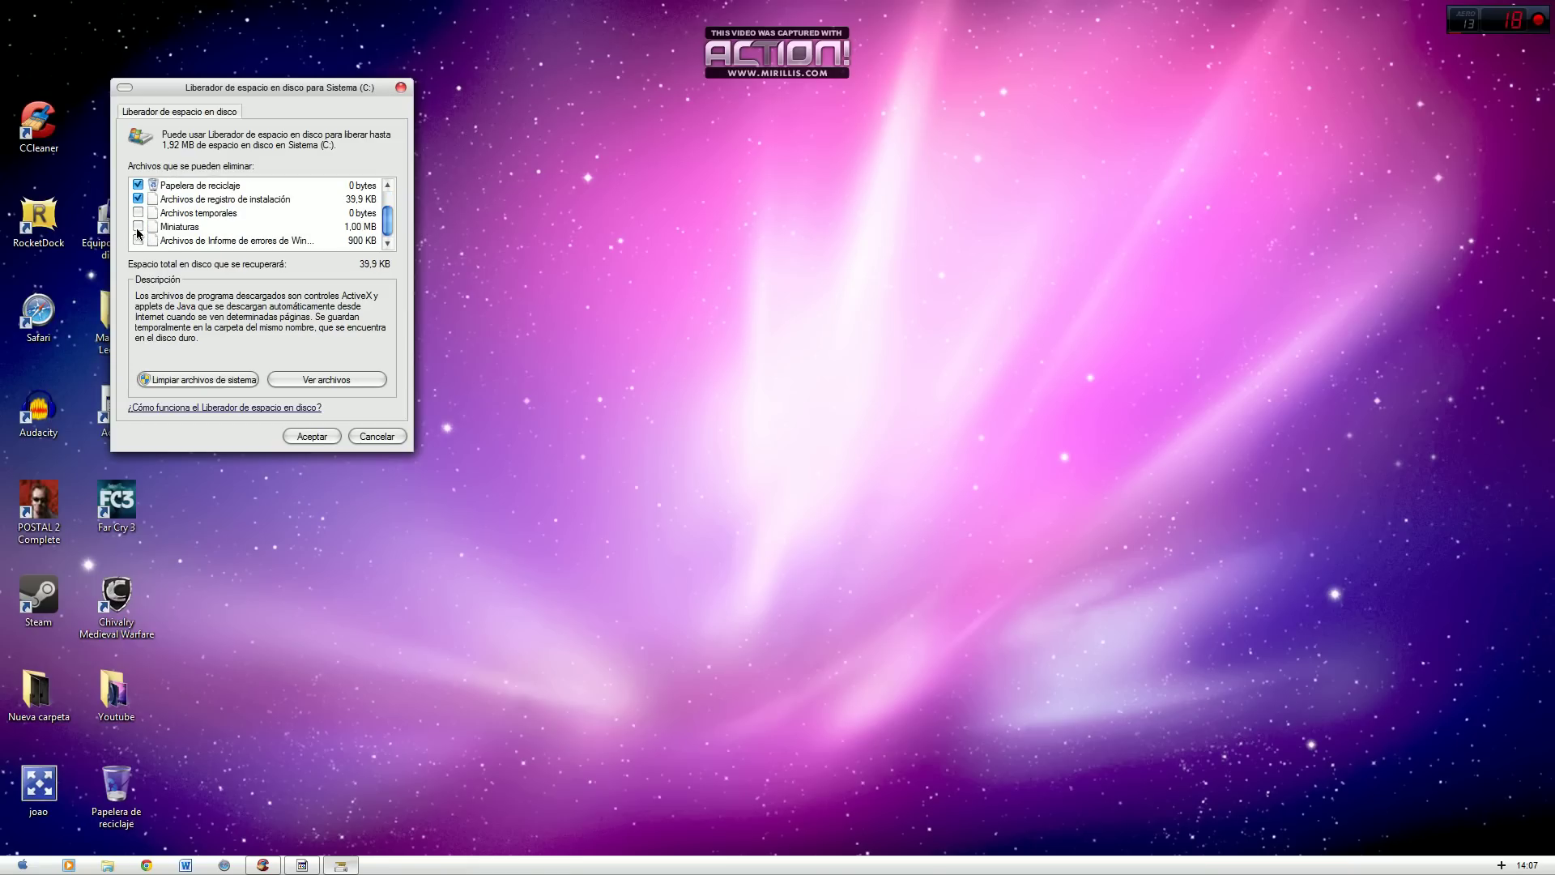
left_click(138, 226)
left_click(138, 213)
left_click(139, 240)
left_click(318, 432)
left_click(770, 449)
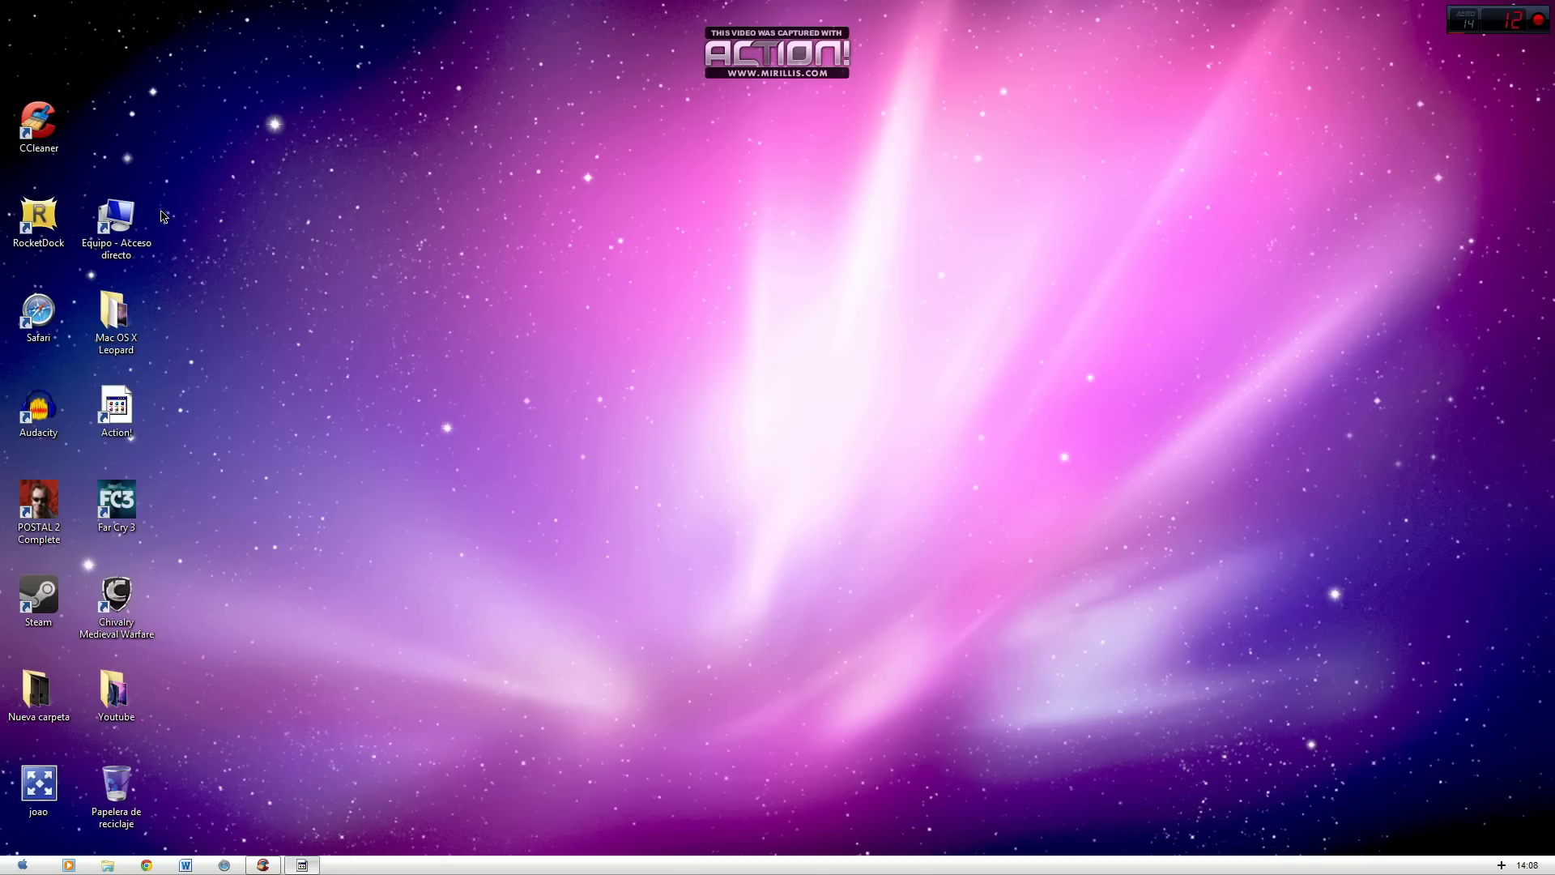
Run CCleaner's Limpiador on the preselected items, accepting permanent deletion, and minimize the program after reviewing the results
double_click(29, 138)
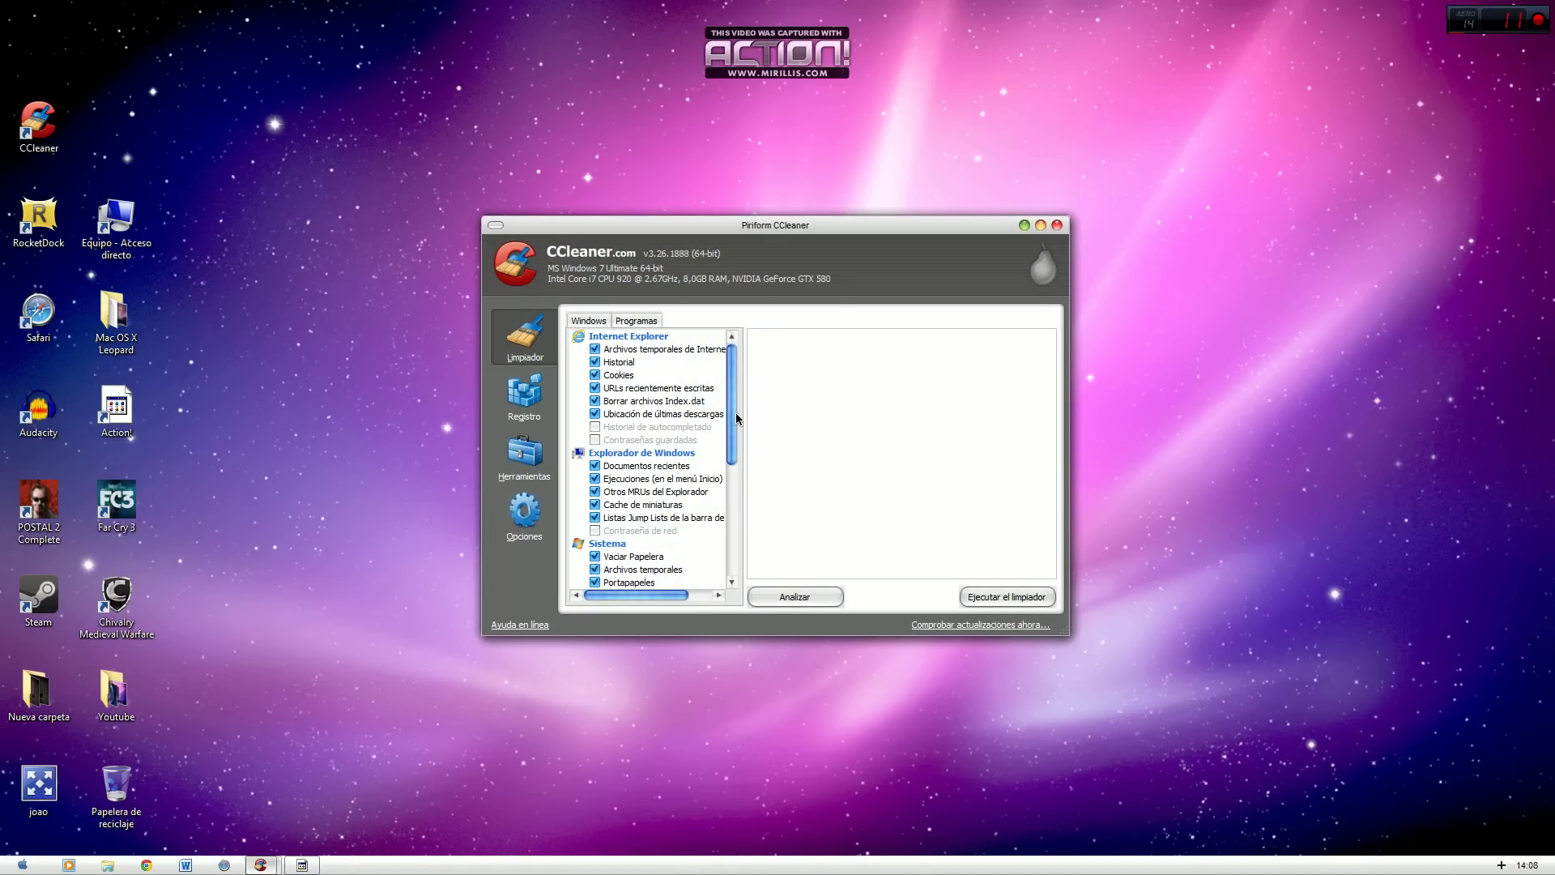
scroll(738, 414, "down", 5)
scroll(738, 413, "up", 5)
left_click(983, 597)
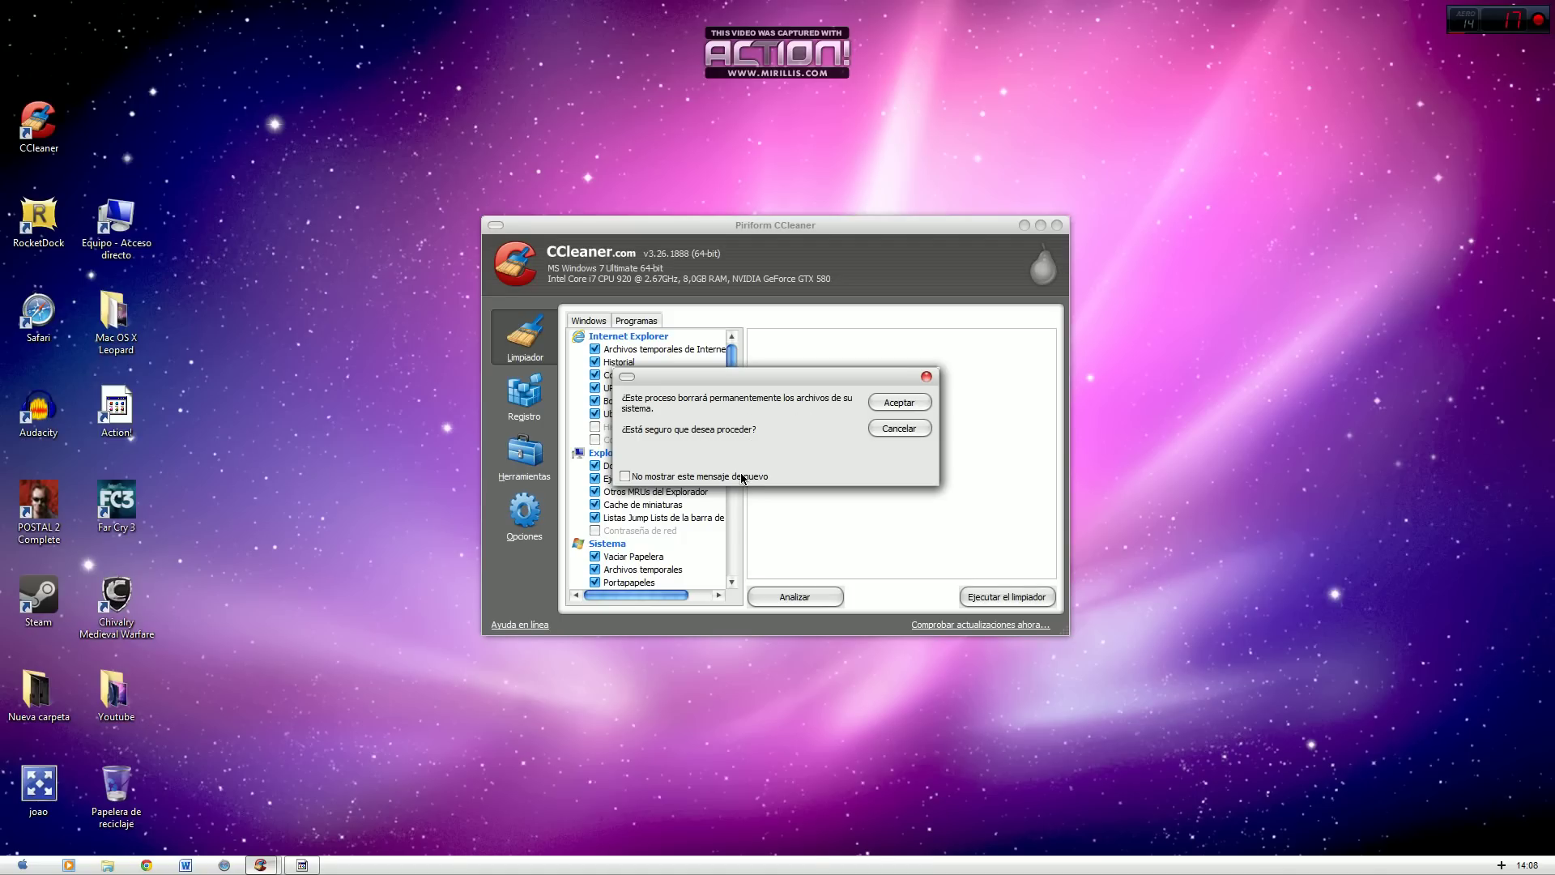
left_click(894, 407)
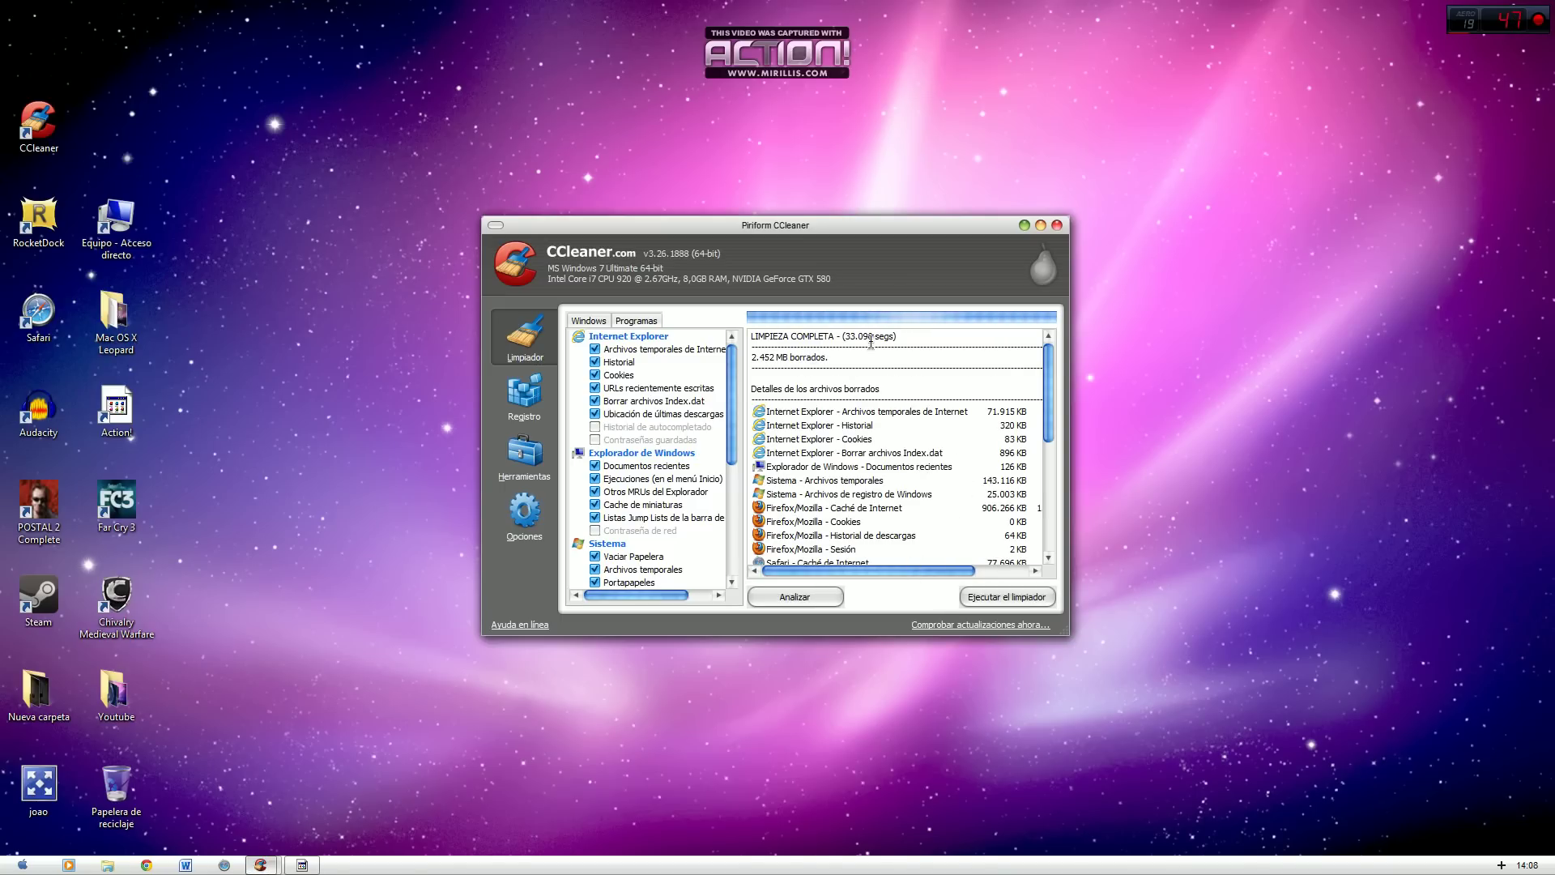
mouse_move(1049, 417)
left_mouse_down()
mouse_move(1048, 445)
mouse_move(1041, 375)
mouse_move(1048, 502)
mouse_move(1035, 398)
left_mouse_up()
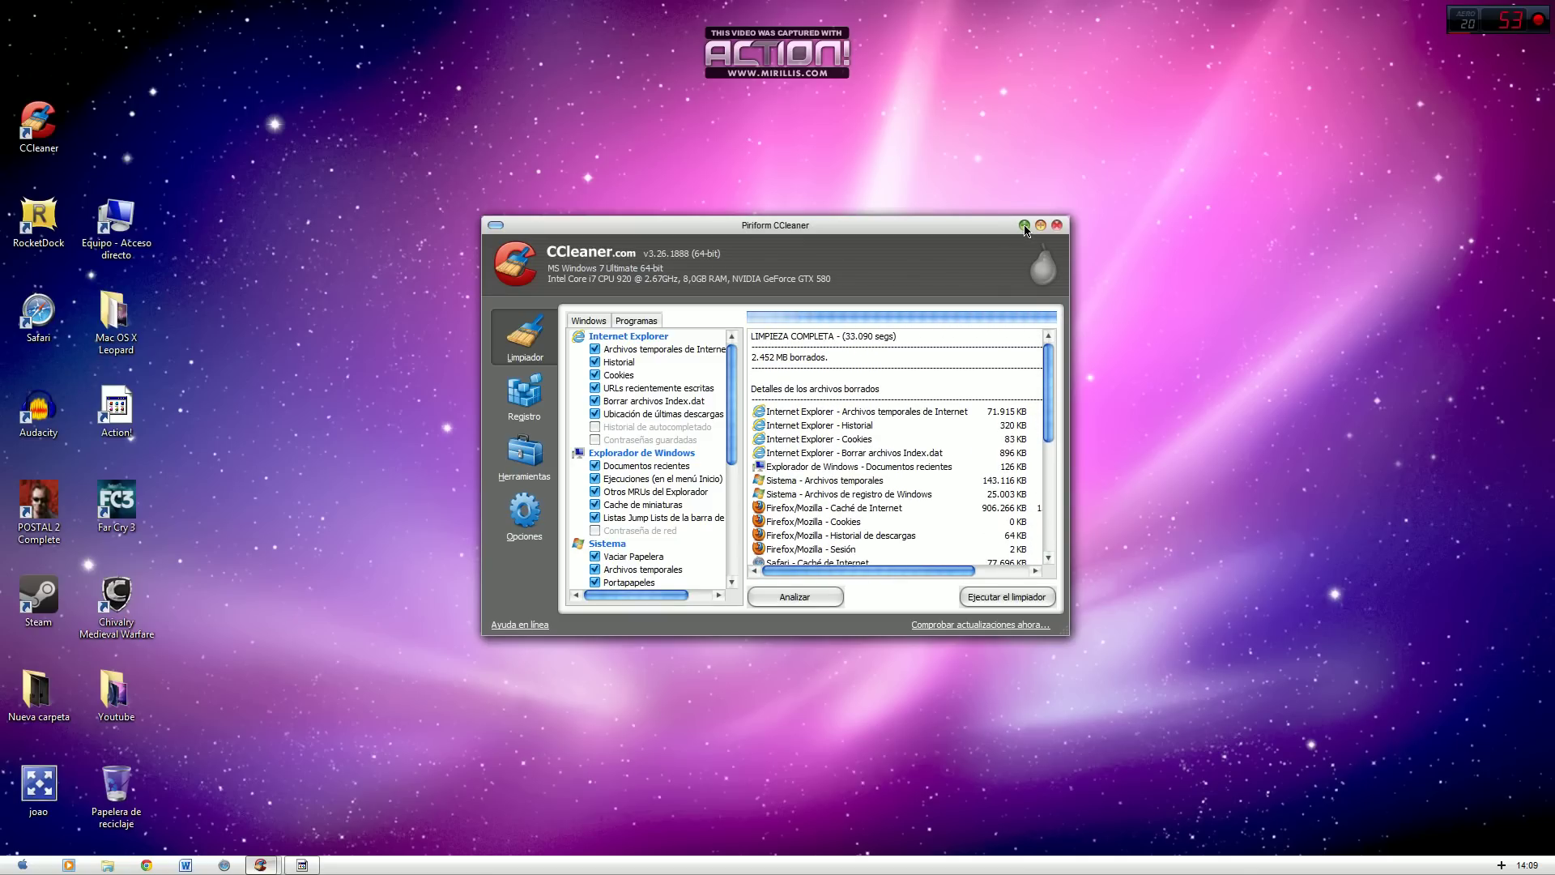
left_click(1024, 226)
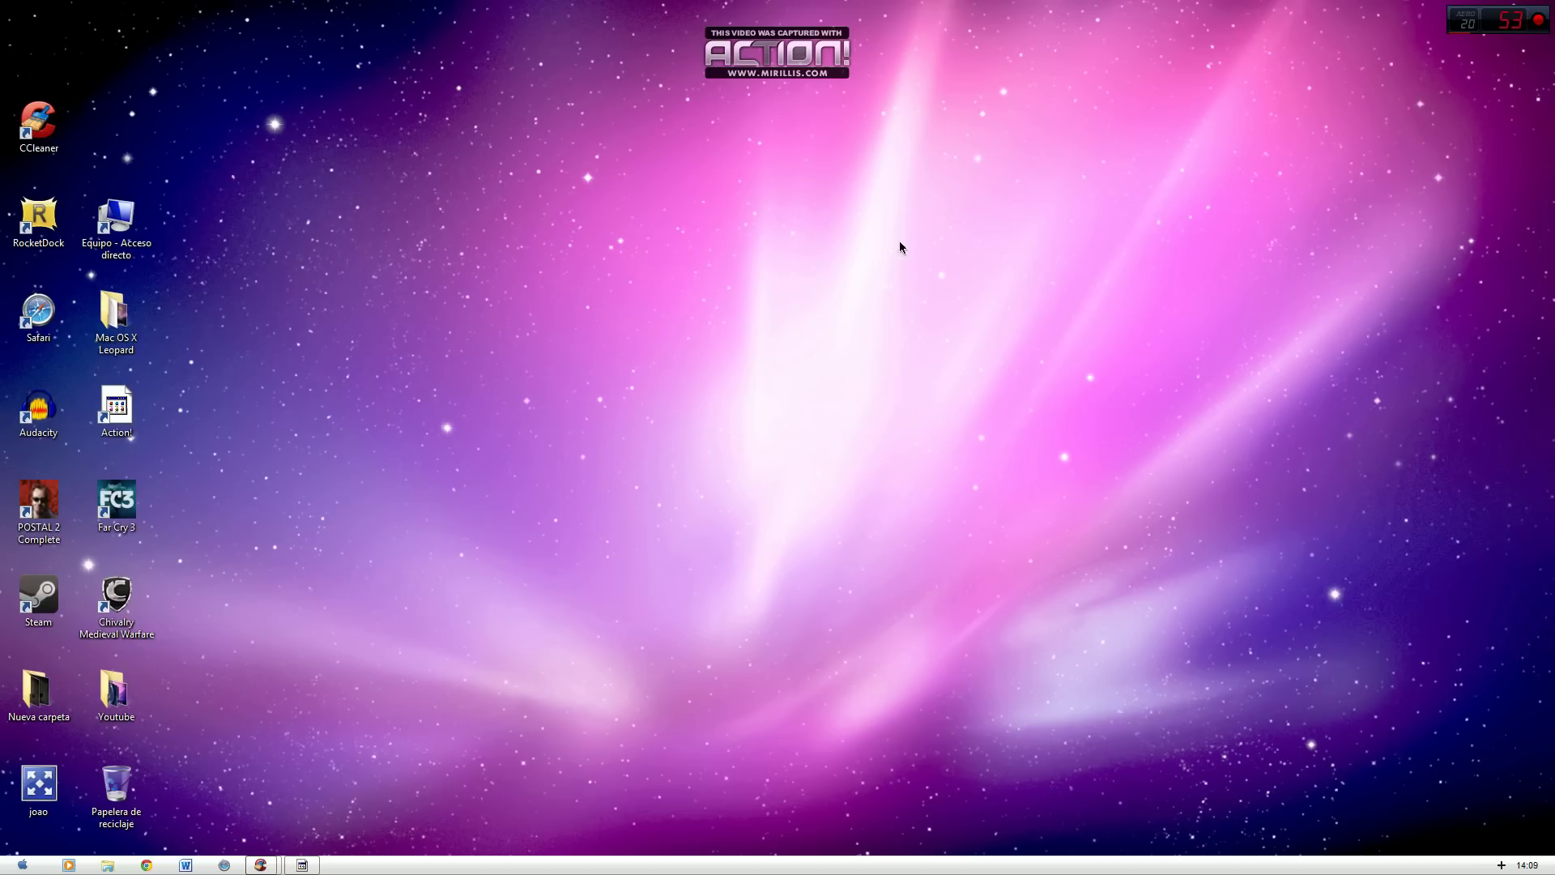
Open Desfragmentador de disco from the Accesorios system tools, examine the fragmentation status of the drives, and close it
left_click(38, 137)
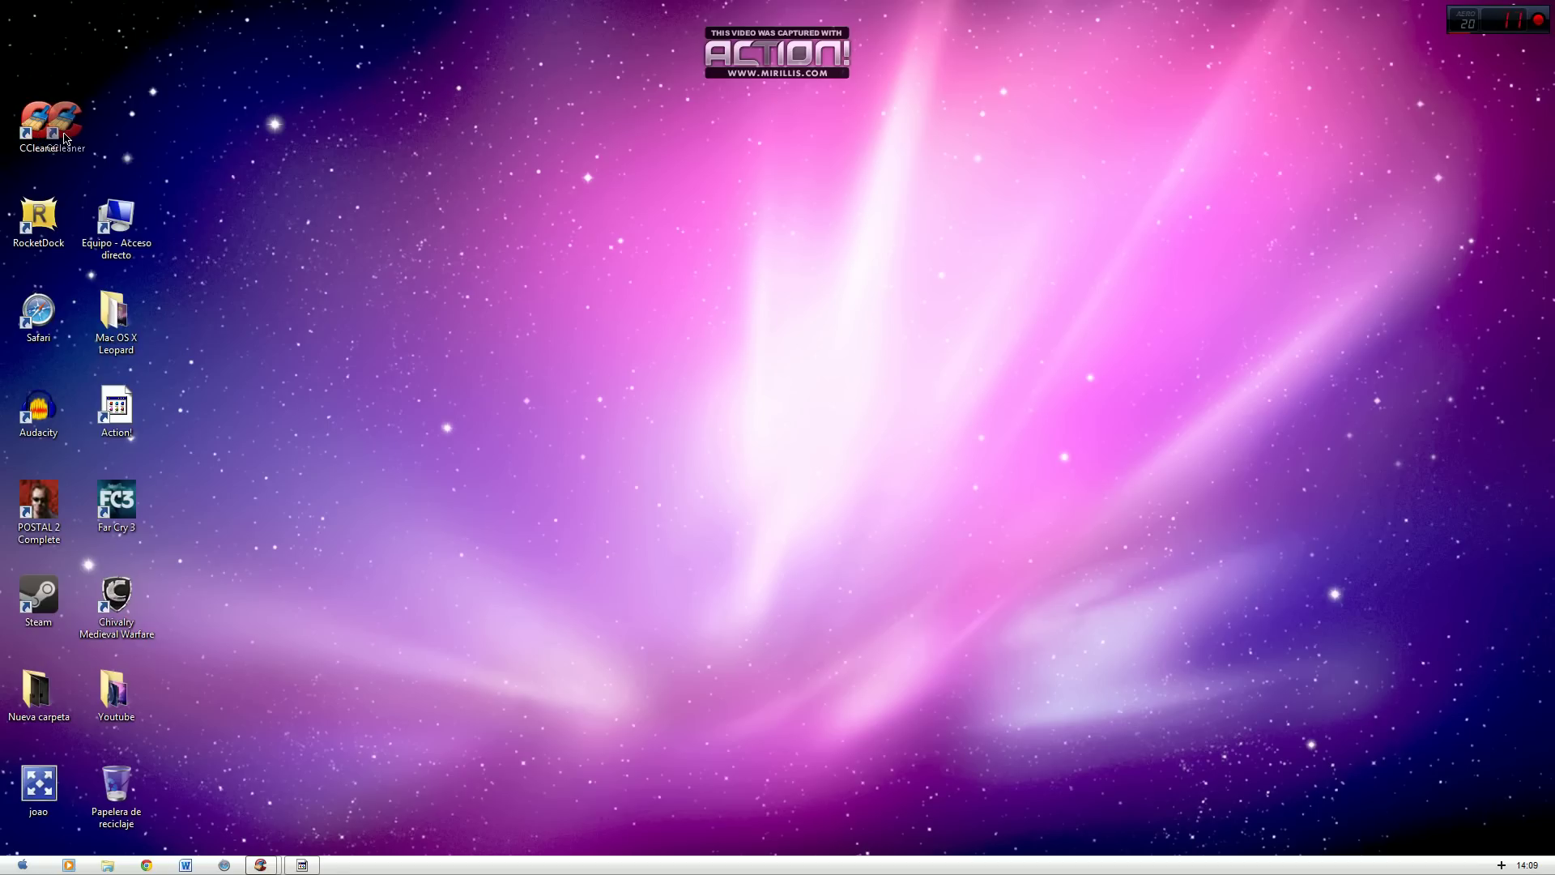
left_click(16, 865)
left_click(85, 802)
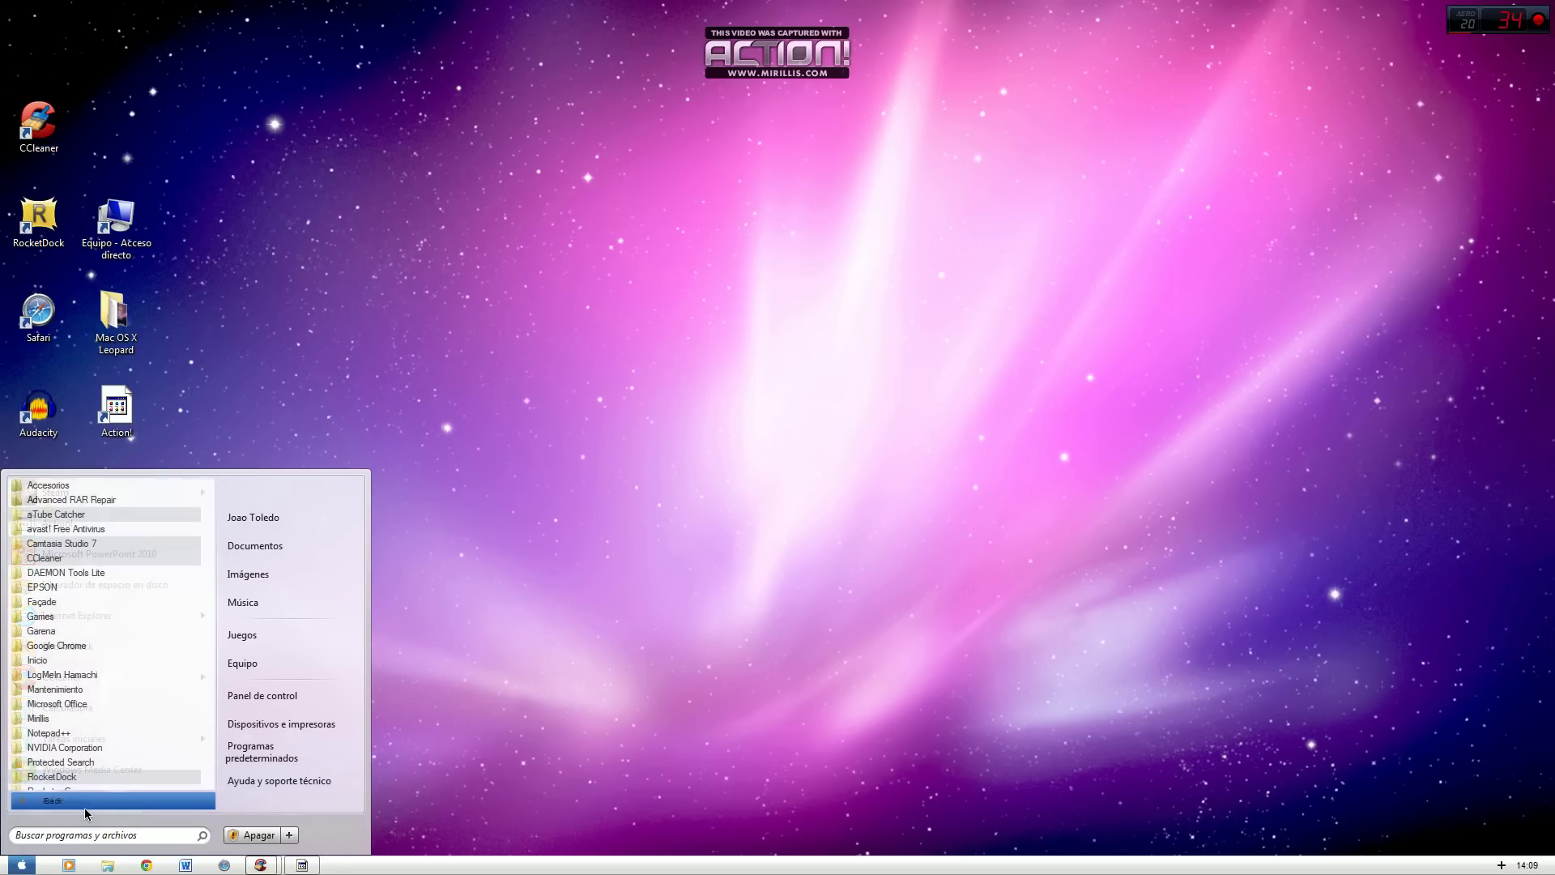
mouse_move(209, 639)
left_mouse_down()
mouse_move(212, 602)
mouse_move(209, 655)
mouse_move(206, 604)
mouse_move(185, 656)
left_mouse_up()
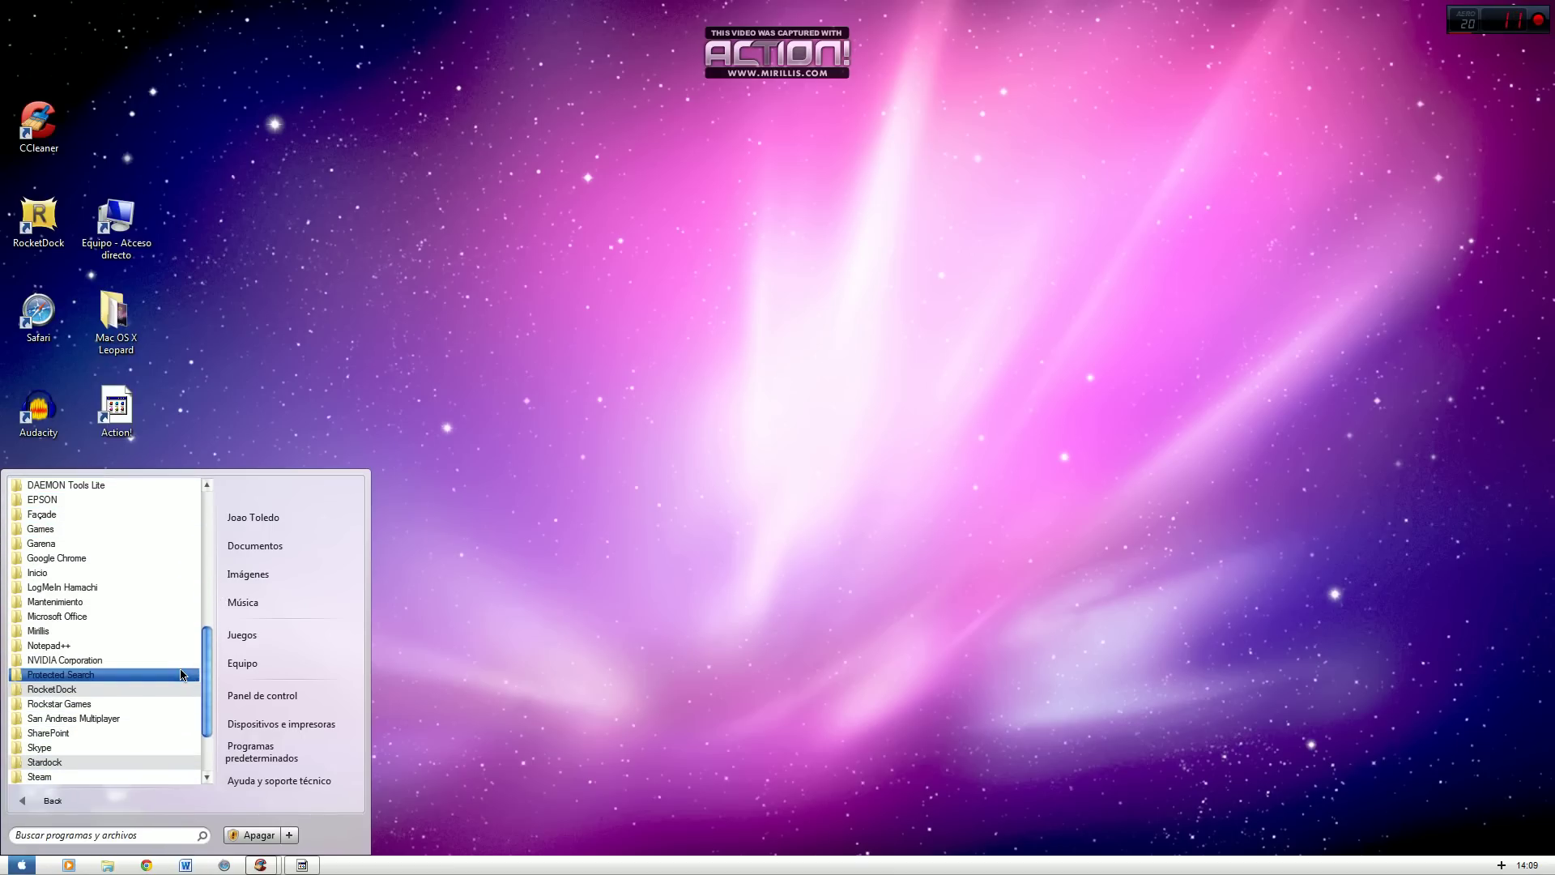
scroll(180, 632, "up", 5)
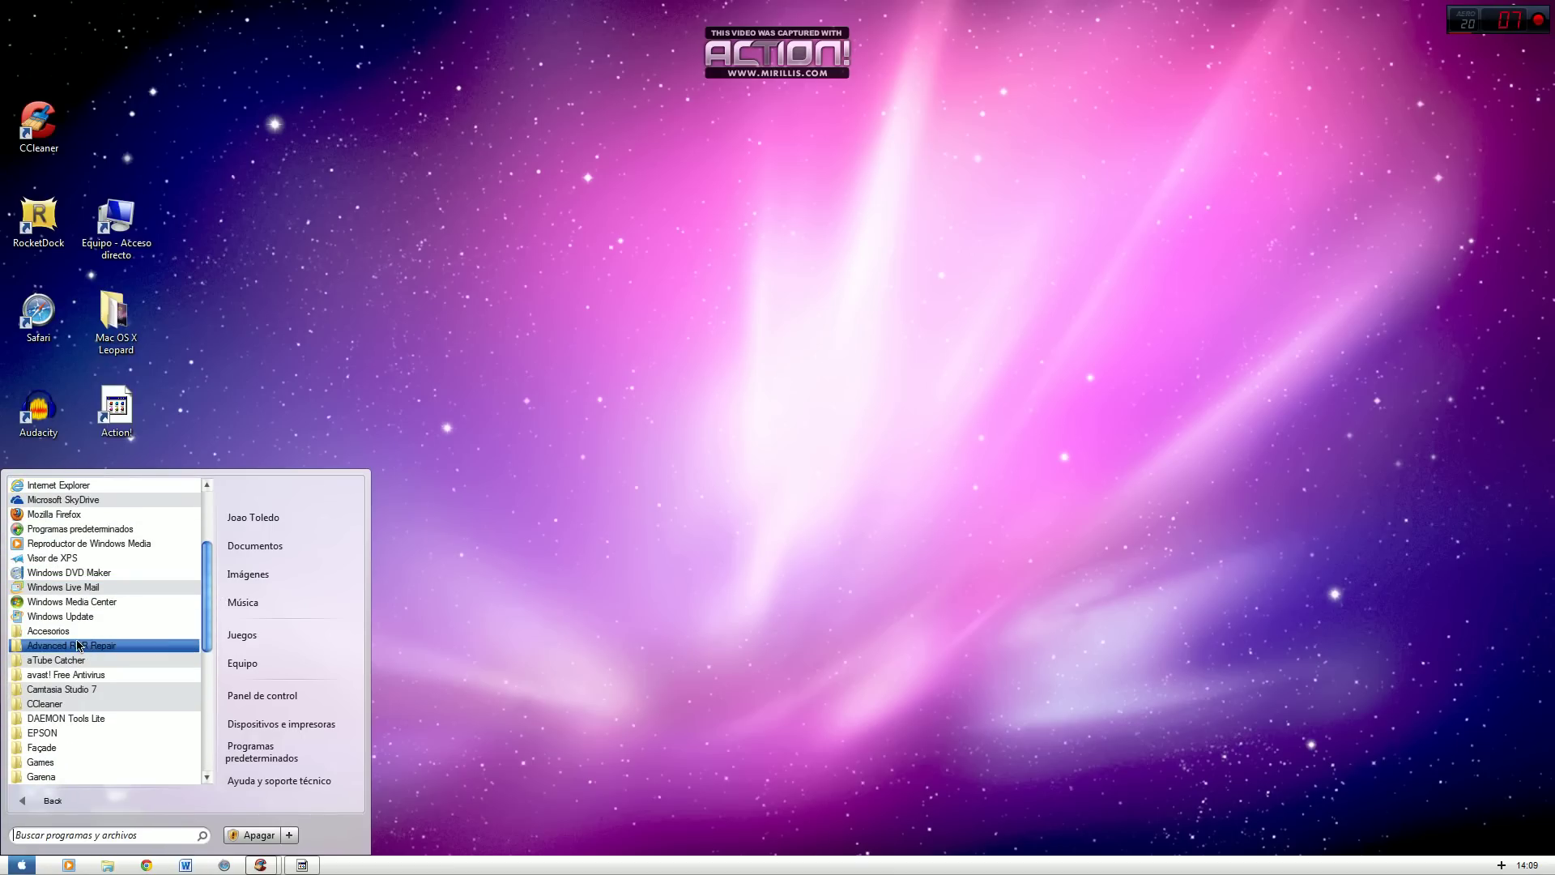
left_click(97, 632)
scroll(204, 632, "down", 3)
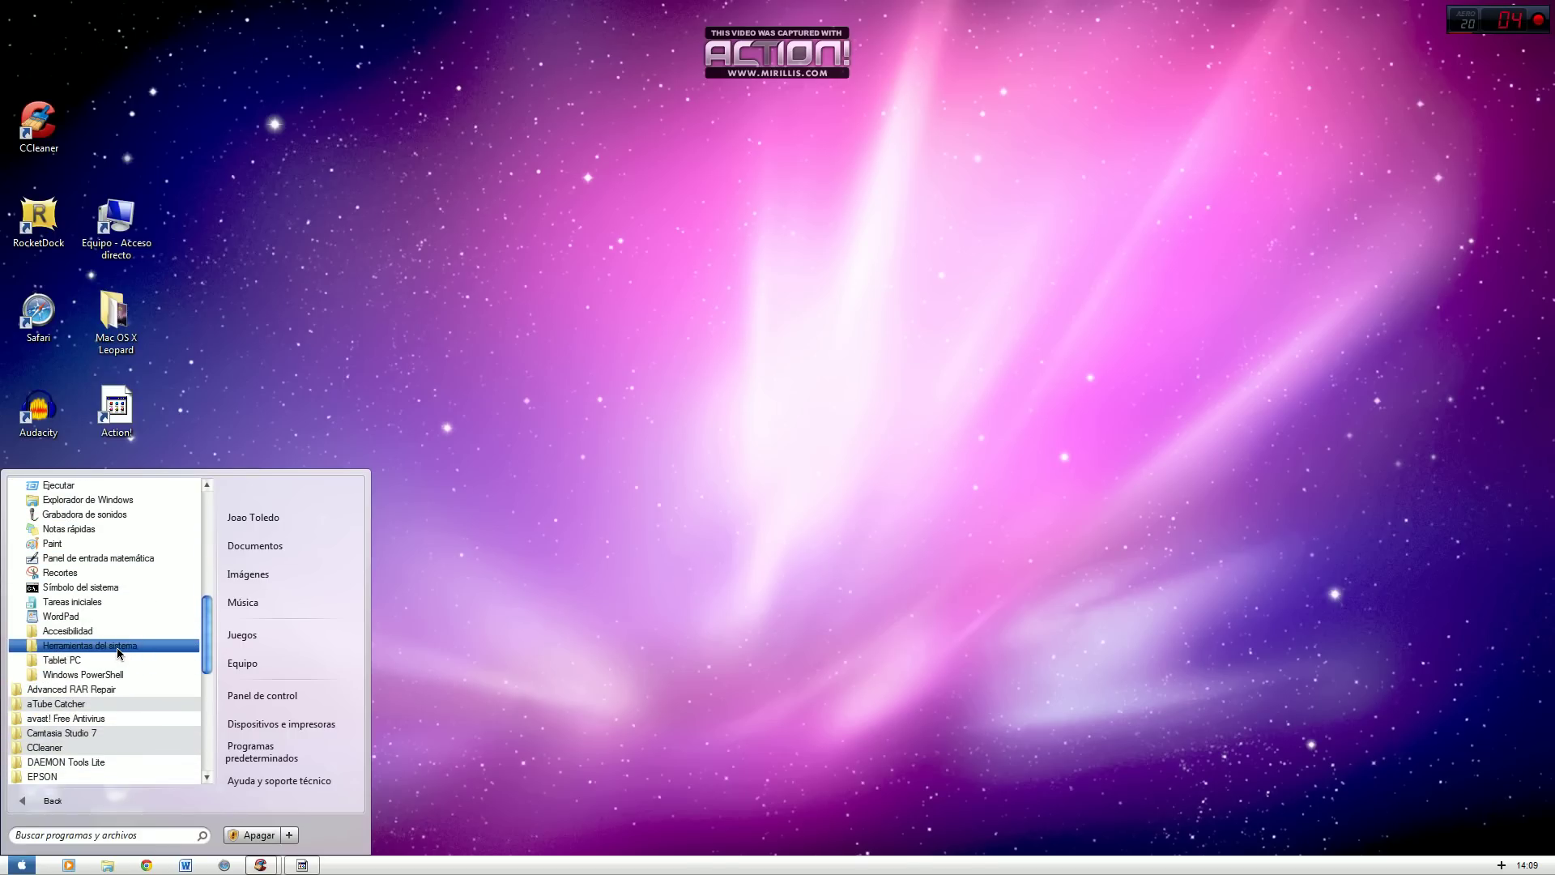
left_click(121, 645)
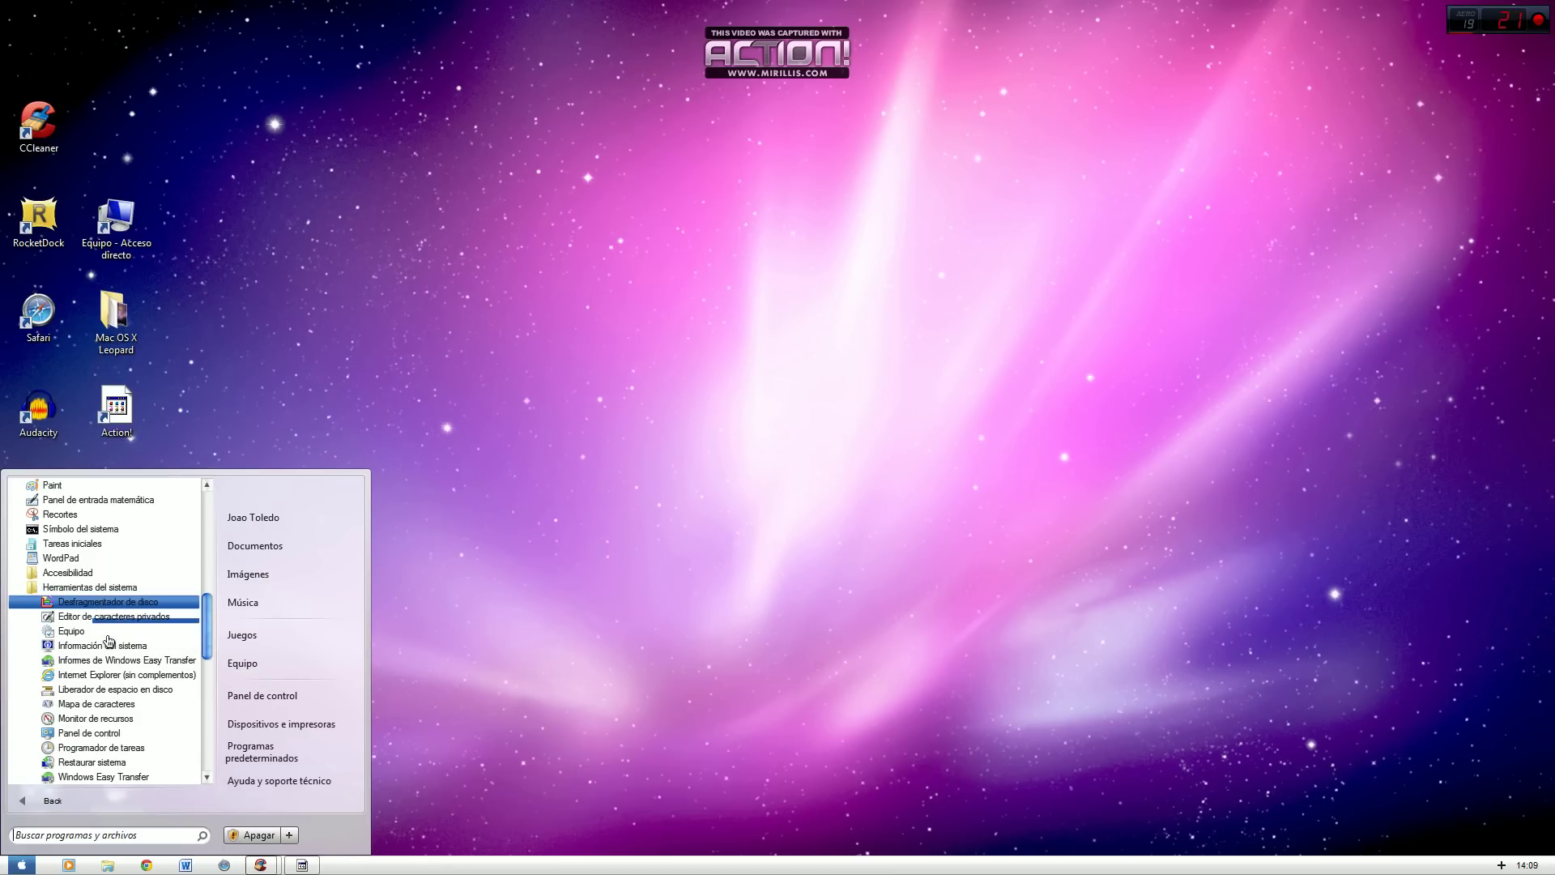
left_click(108, 601)
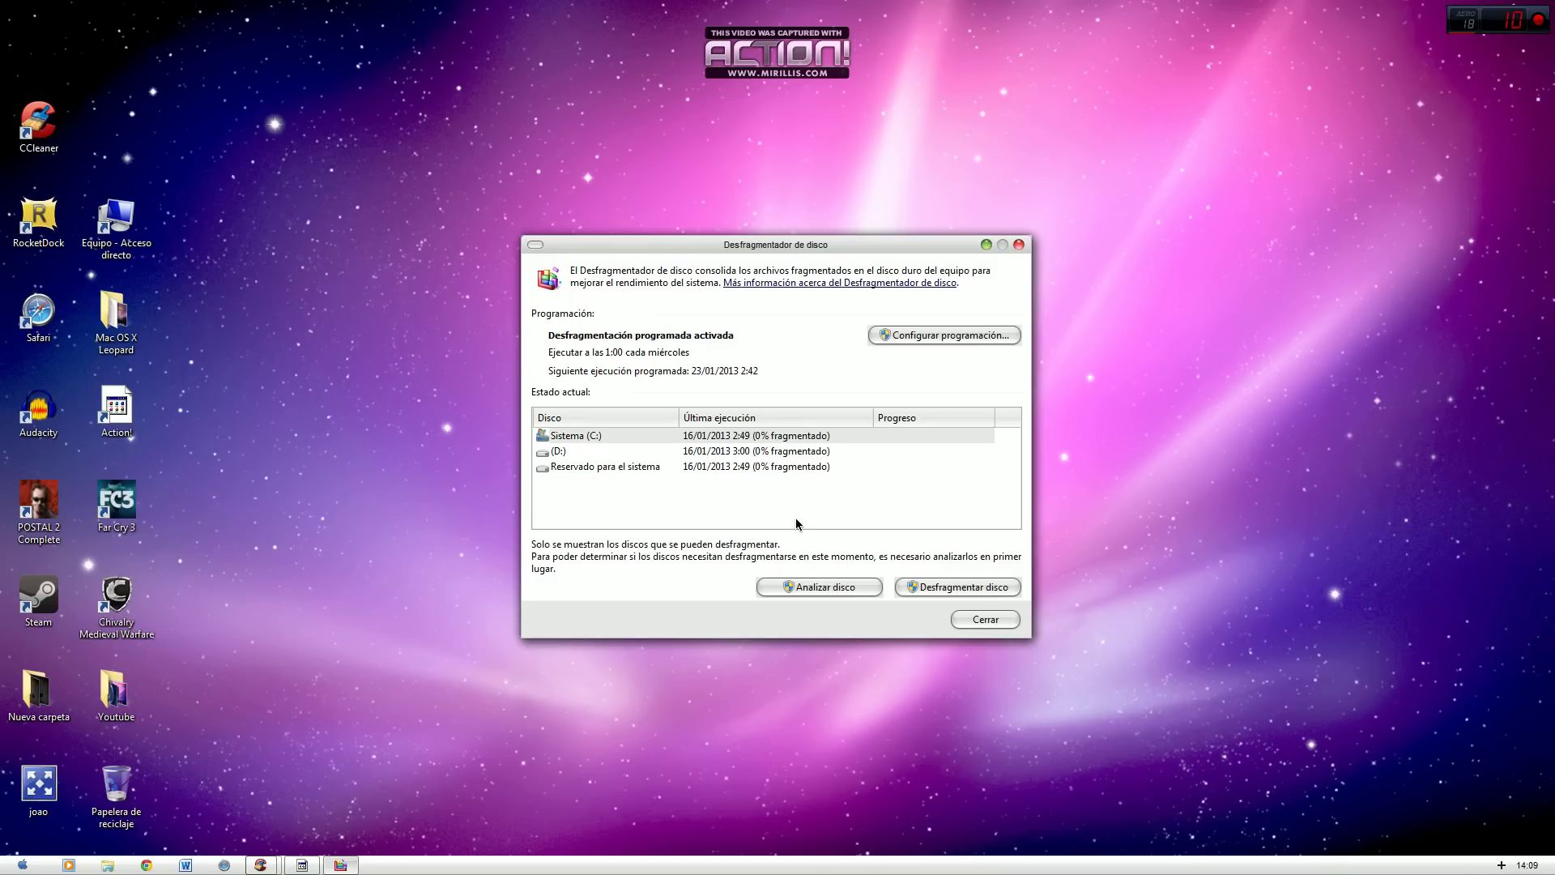
left_click(994, 619)
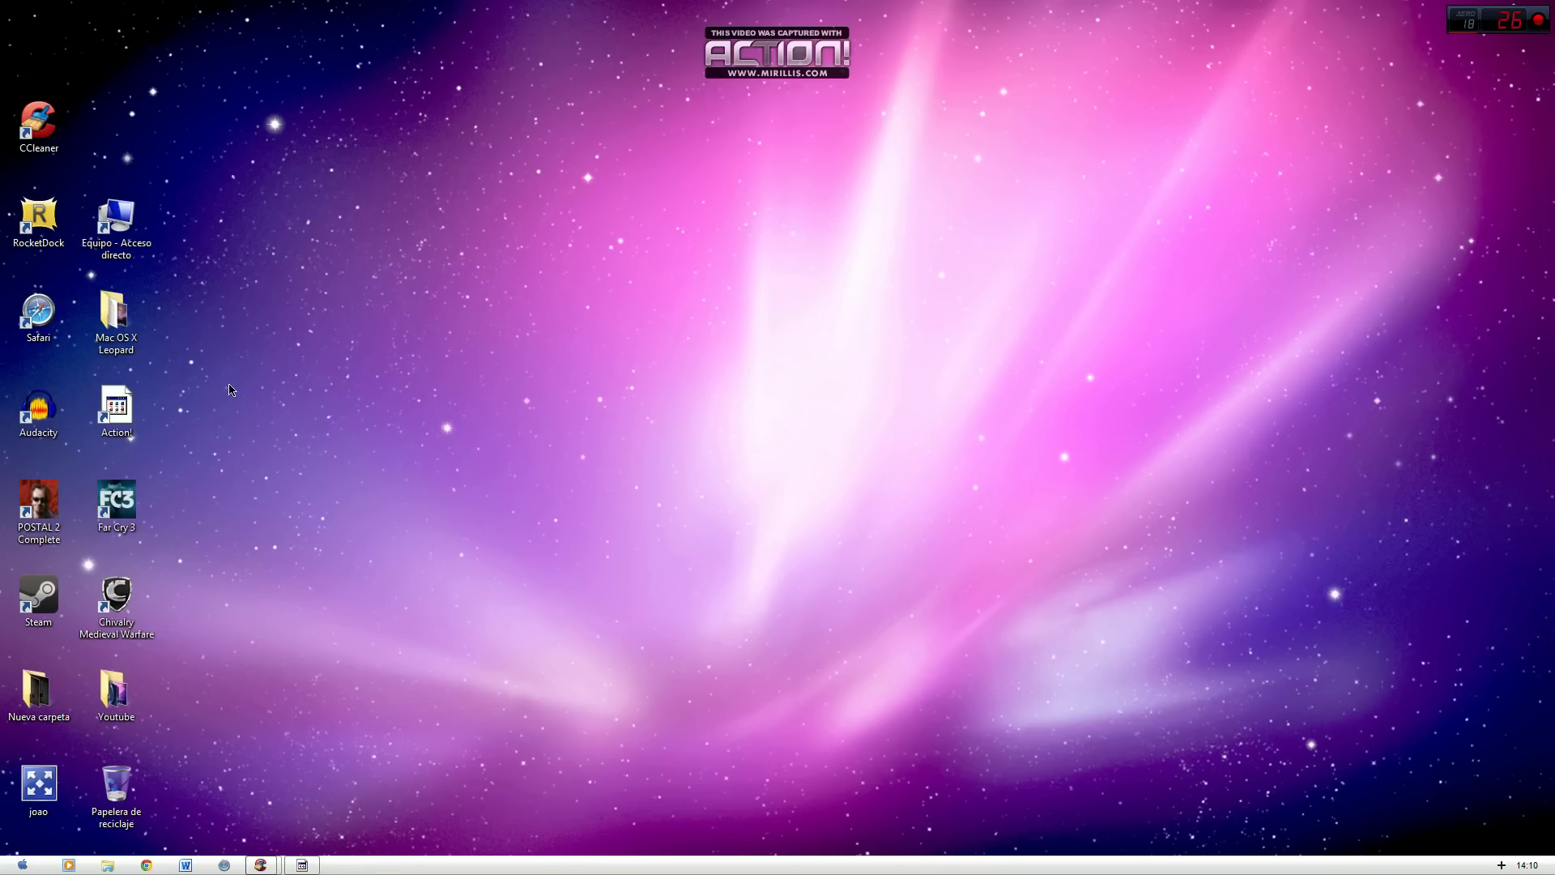
left_click_drag(156, 835, 2, 101)
left_click(267, 430)
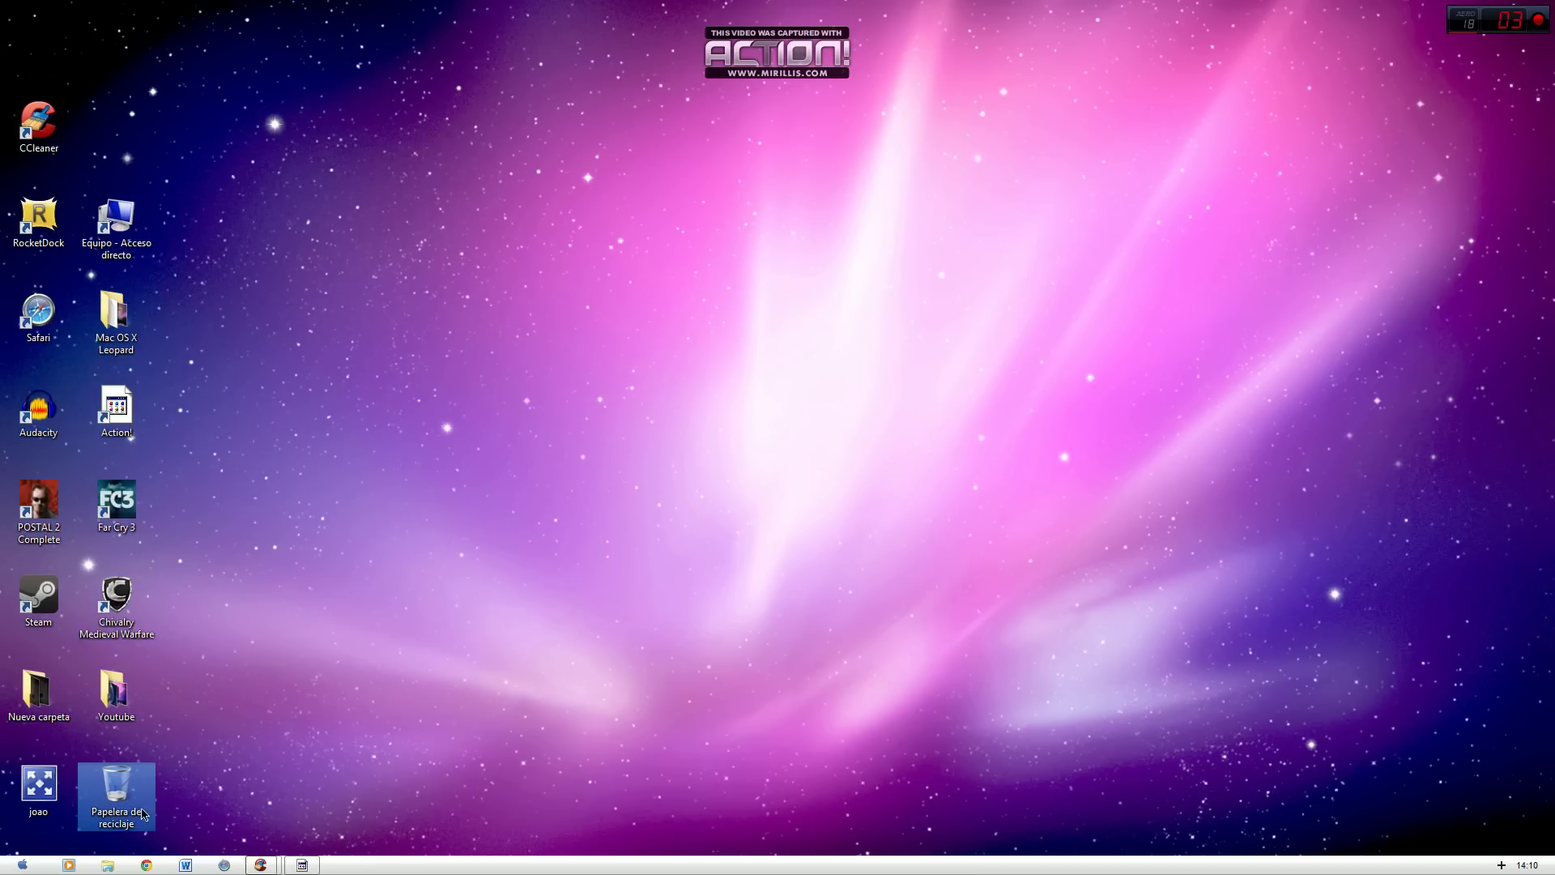
left_click_drag(154, 839, 1, 97)
Switch to the Action! screen recorder window
left_click(208, 865)
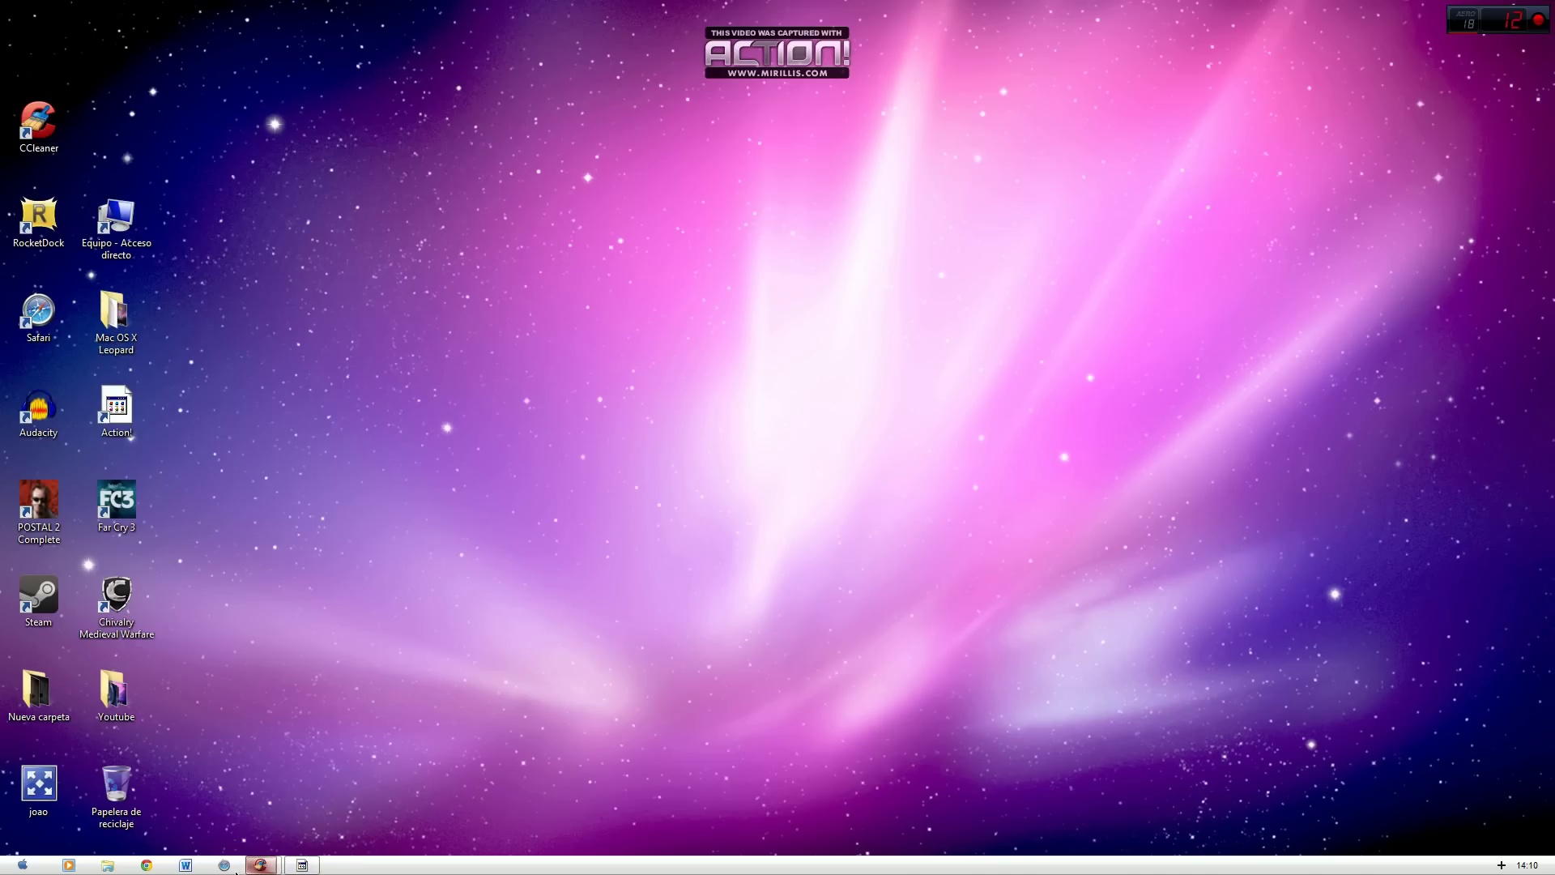
left_click(301, 865)
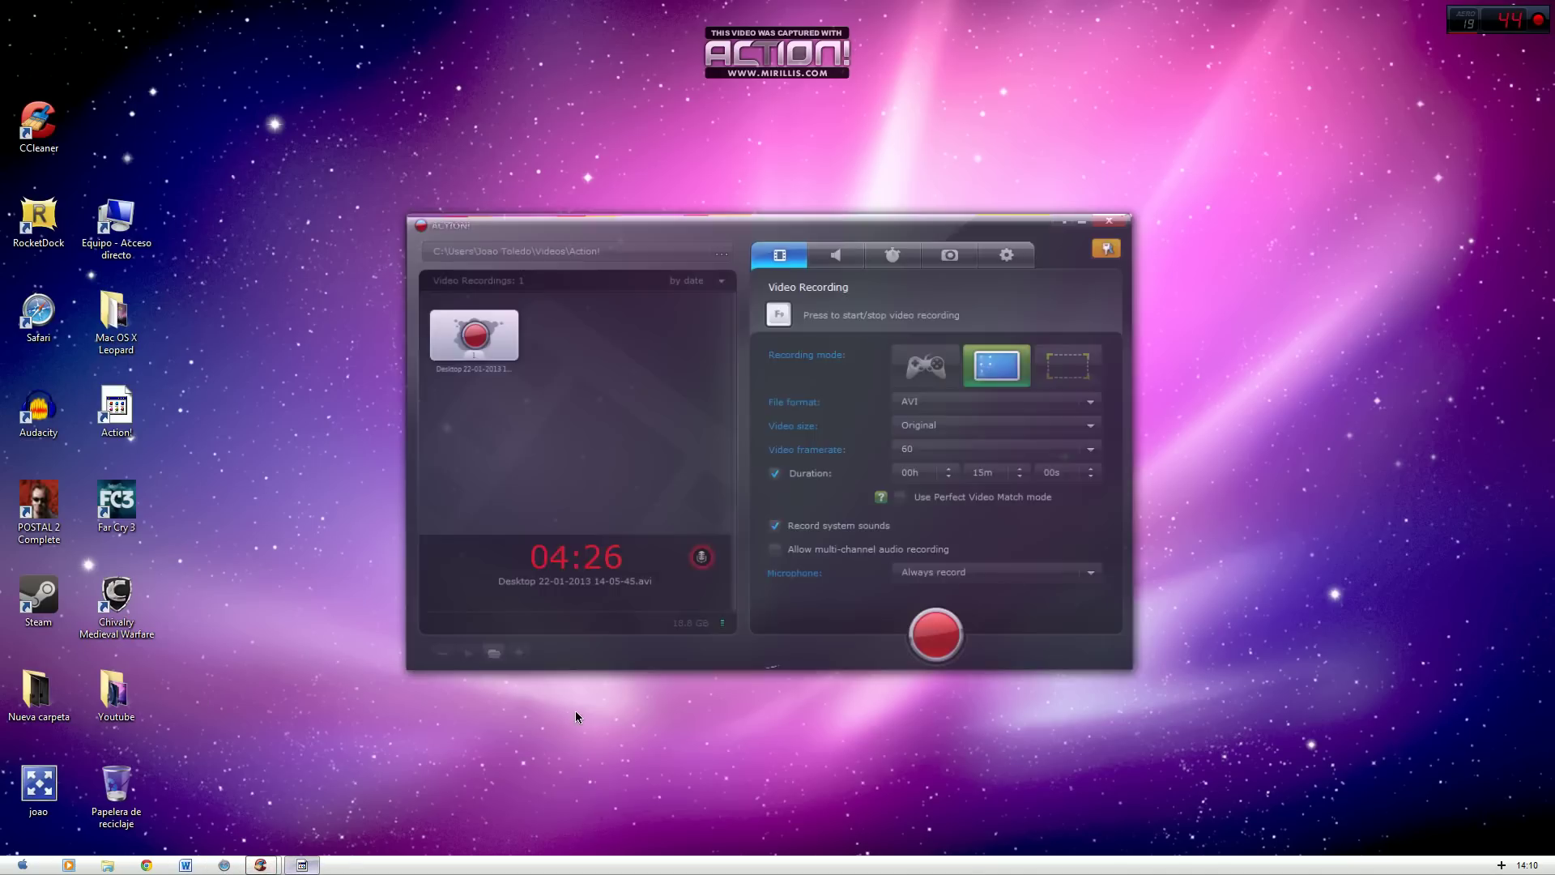